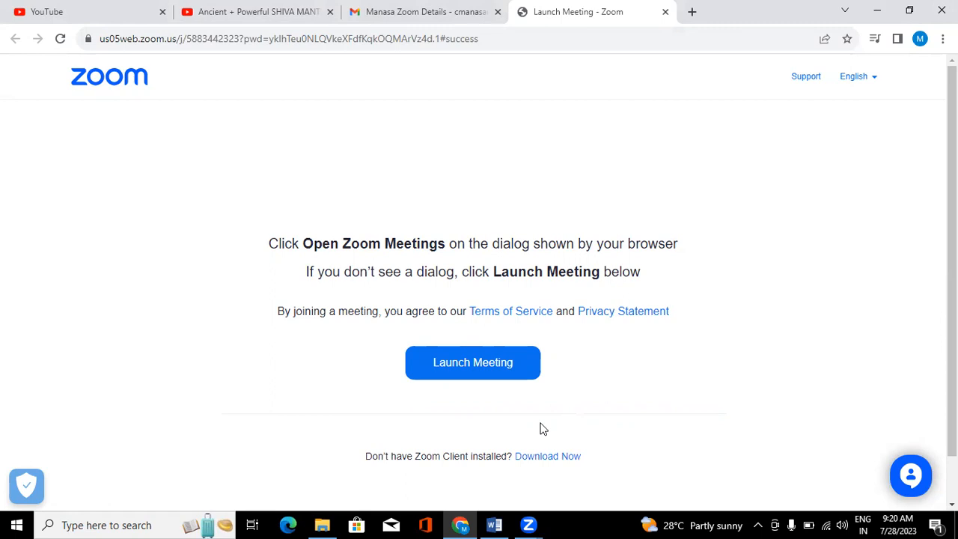
Step: Search the web for "python download" in a new browser window and open the Python.org downloads page
key(ctrl+n)
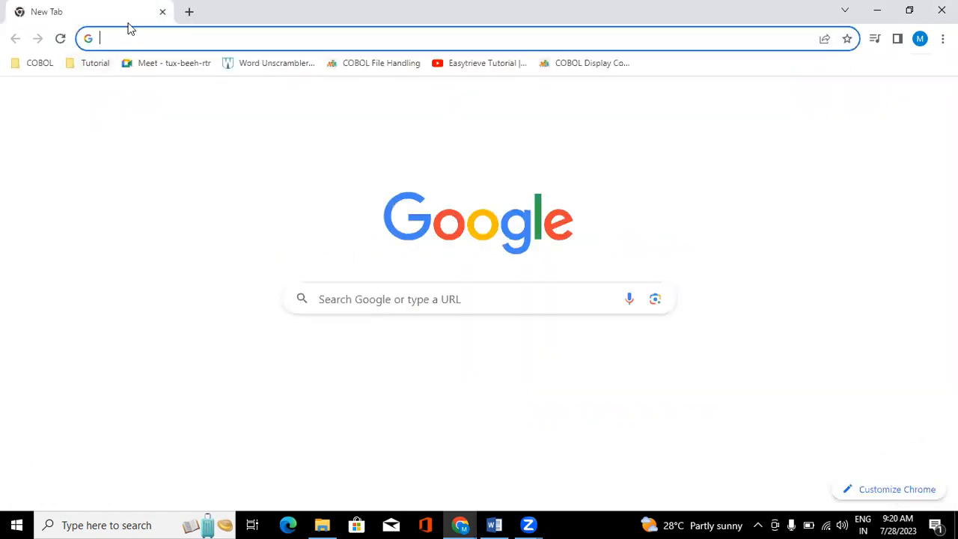
click(101, 42)
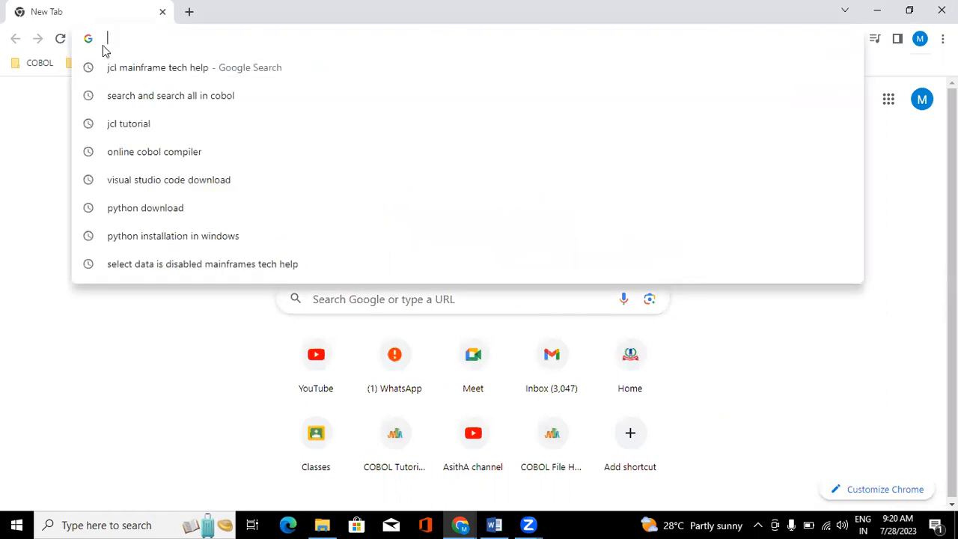
text(python)
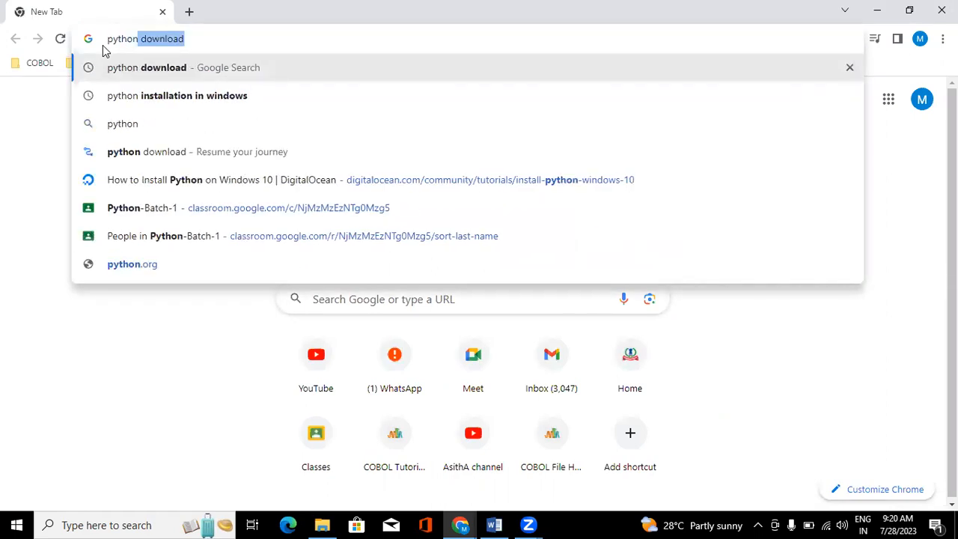
key(Return)
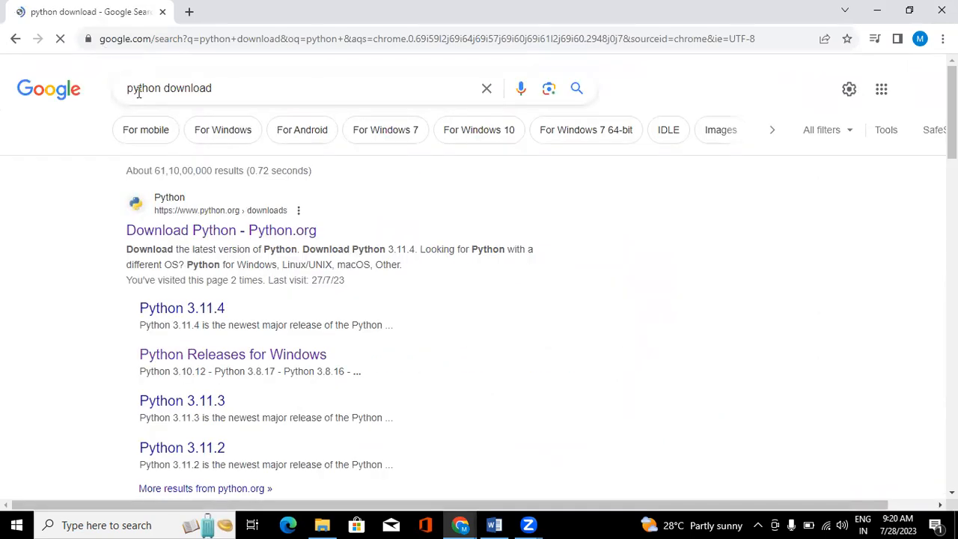
click(189, 235)
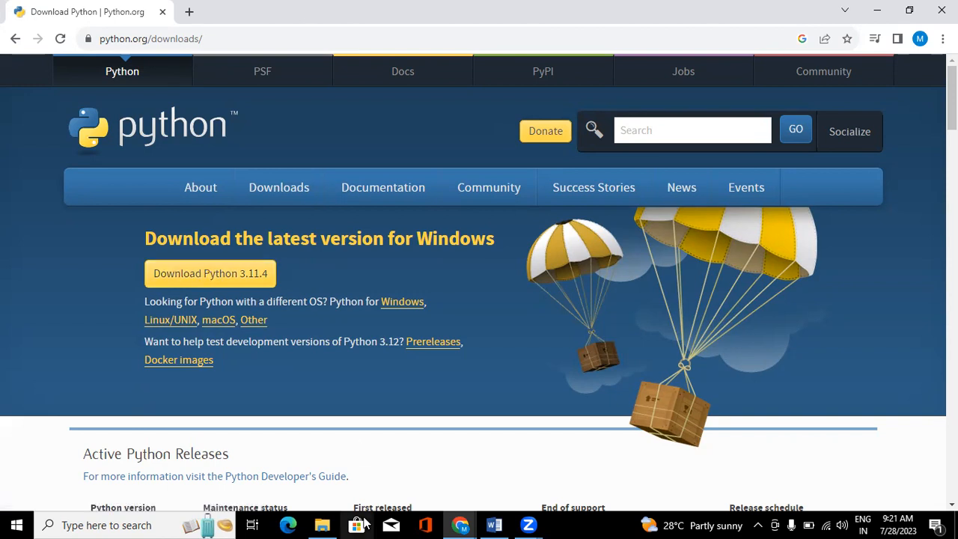
Step: Switch to File Explorer, open the Downloads folder and select the VSCodeUserSetup-x64-1.80.1 installer
click(322, 524)
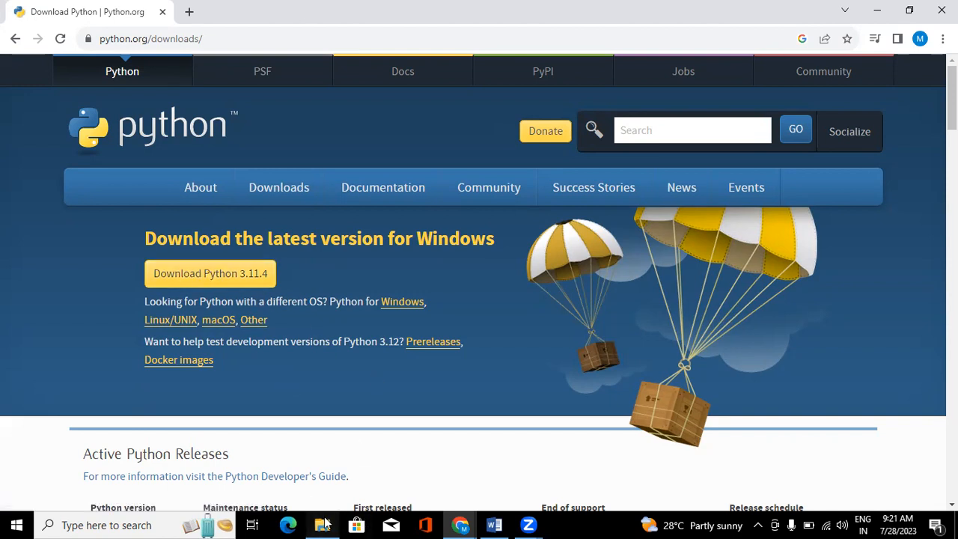
click(154, 175)
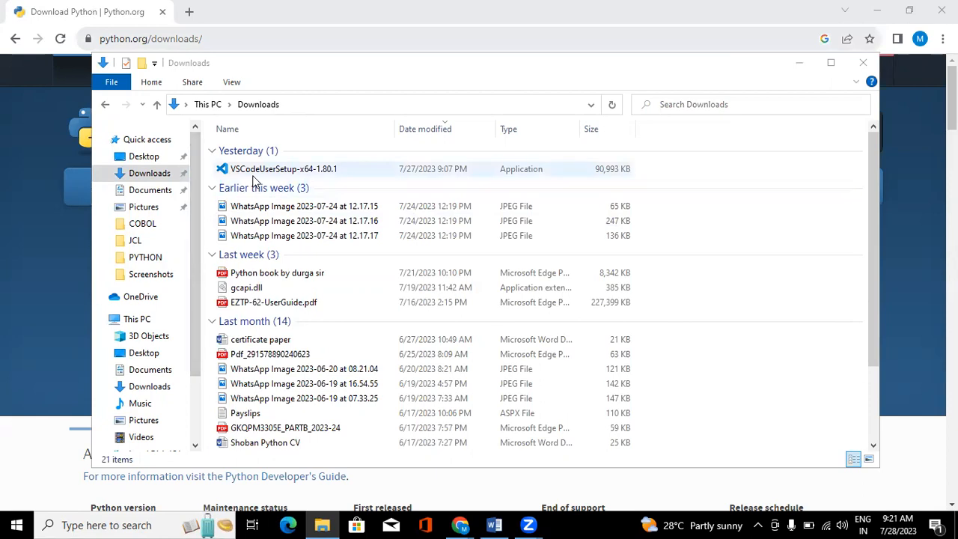
click(348, 171)
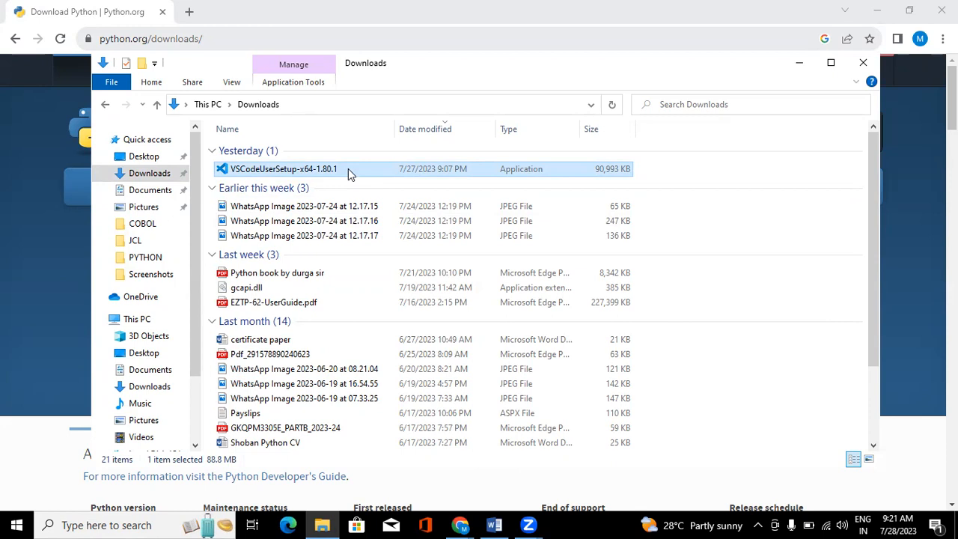
Step: Create a new folder named Softwares on the Softwares (D:) drive
scroll(175, 406, down, 2)
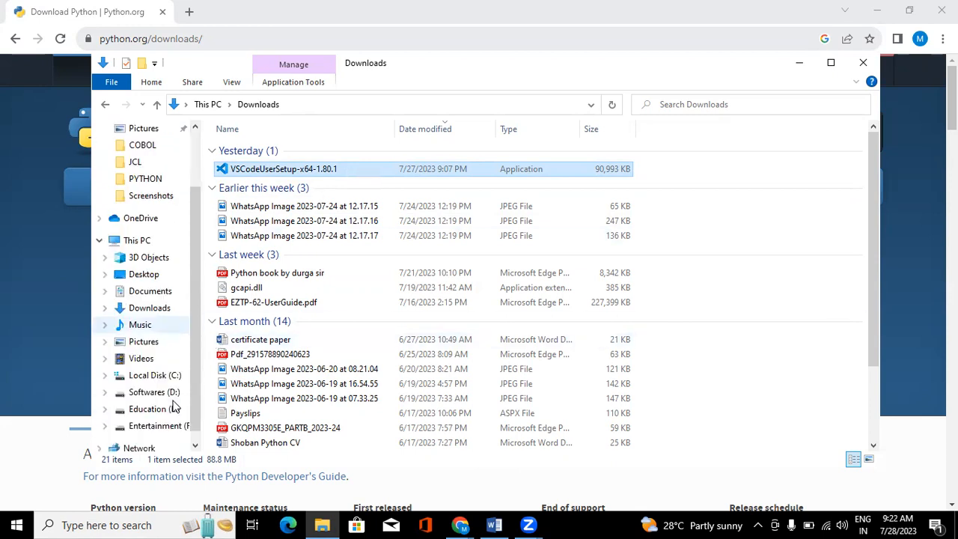
click(160, 395)
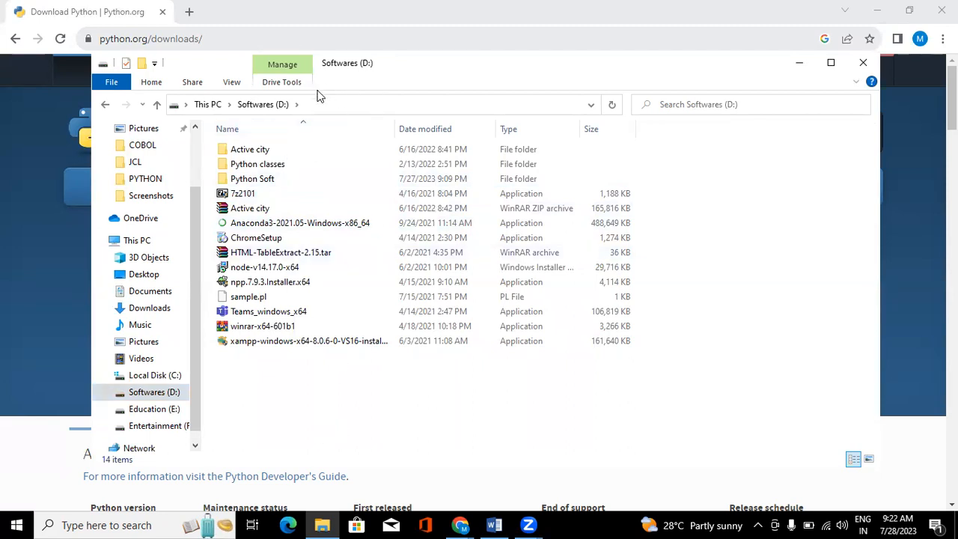
right_click(523, 447)
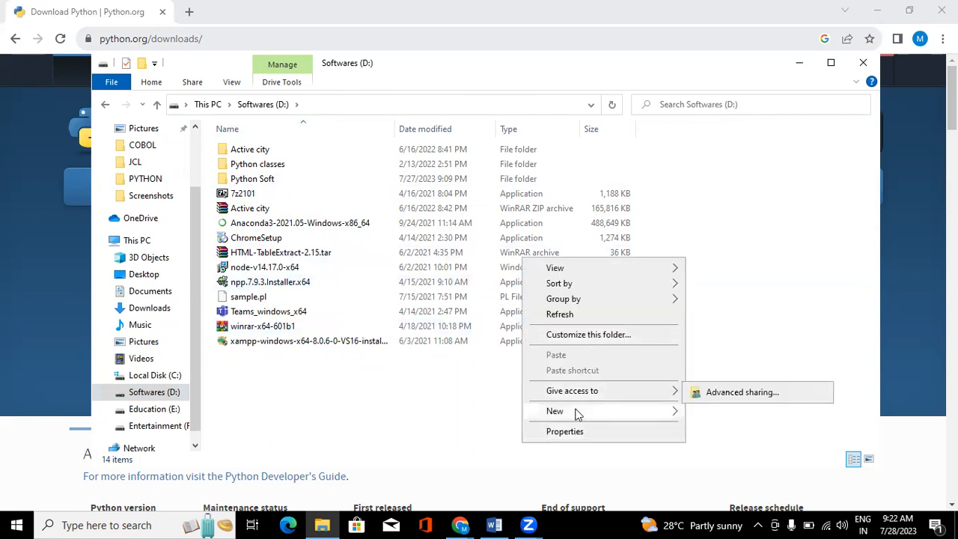
mouse_move(651, 409)
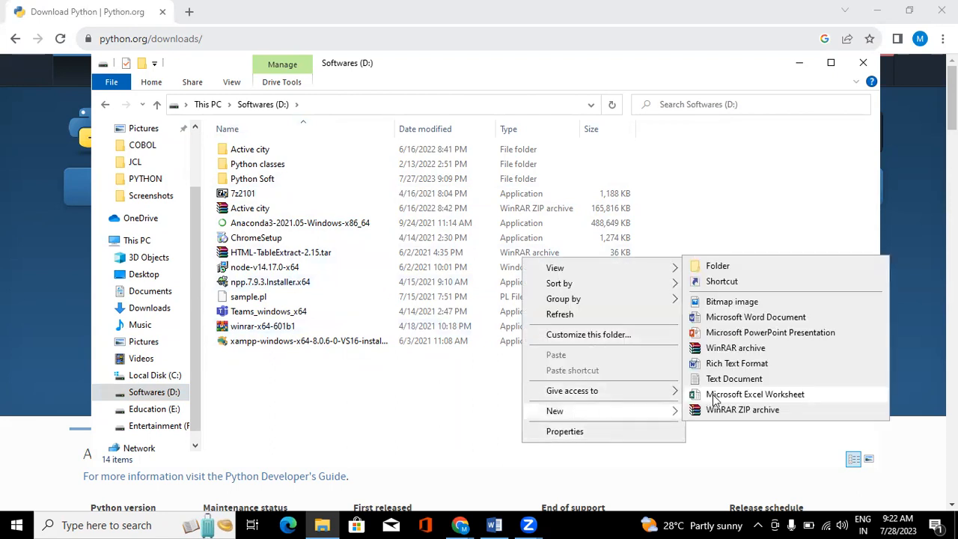
click(725, 268)
text(Softwa)
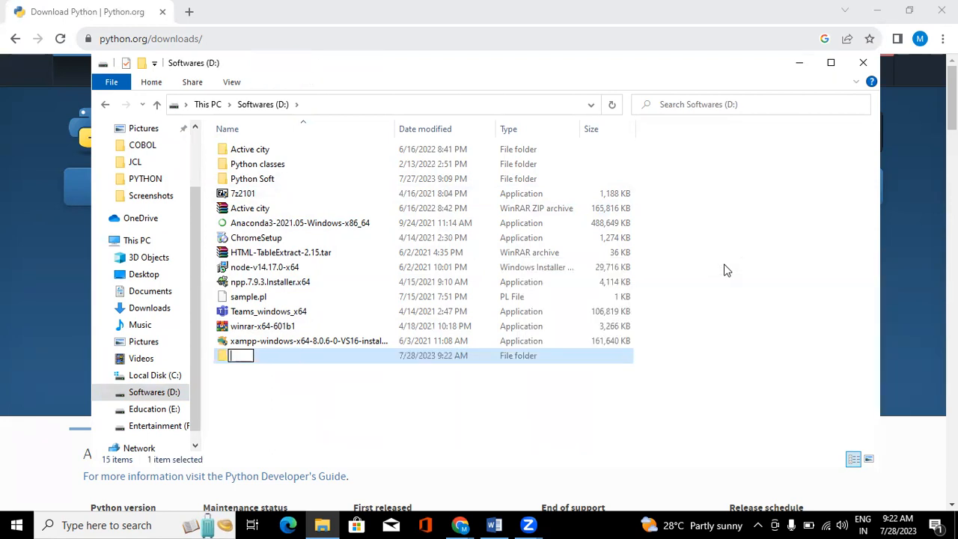
text(res)
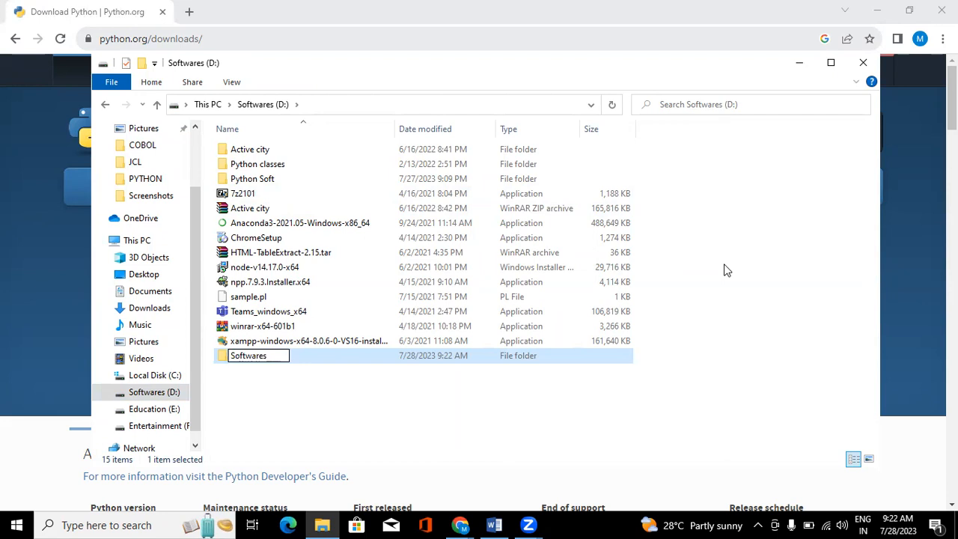
key(Return)
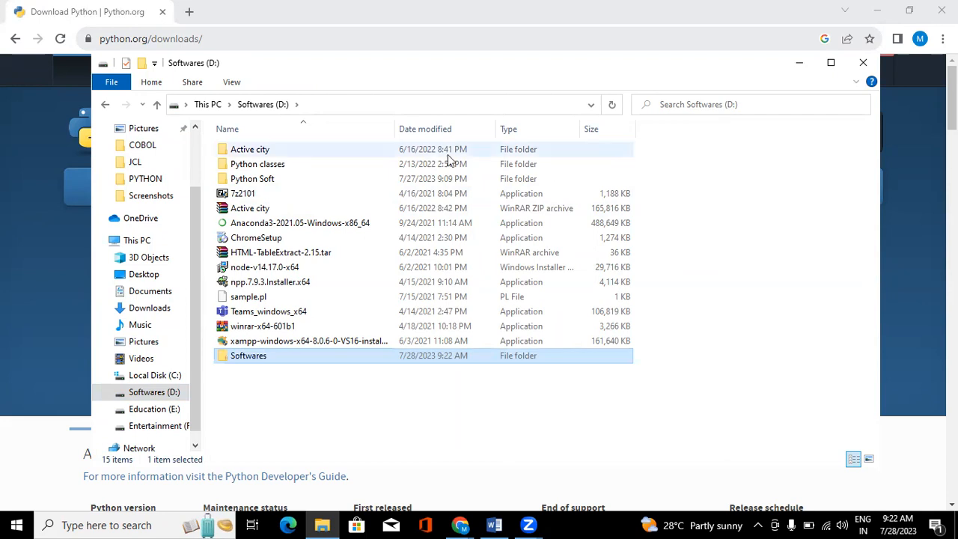
Step: Copy the python-3.11.4-amd64 installer from the Python Soft folder into the new Softwares folder
click(284, 184)
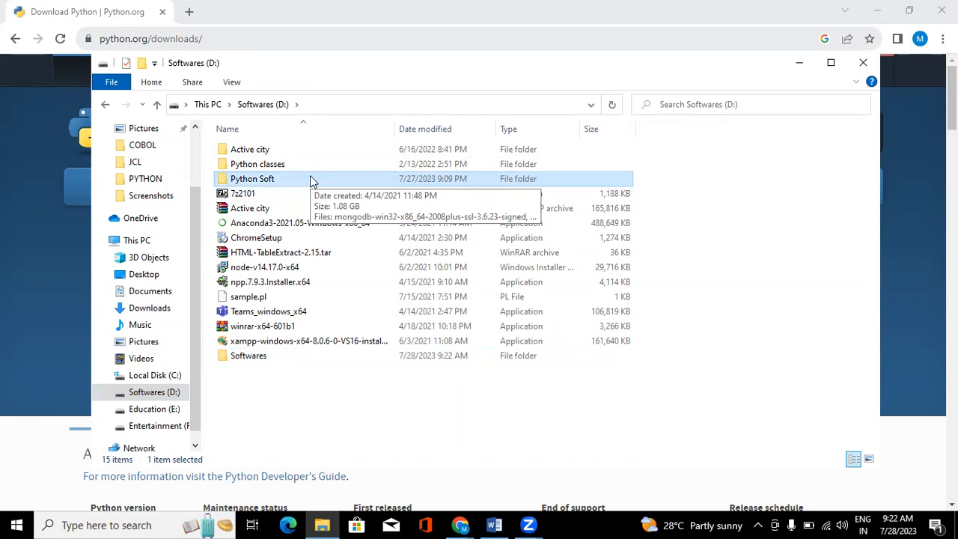
double_click(311, 178)
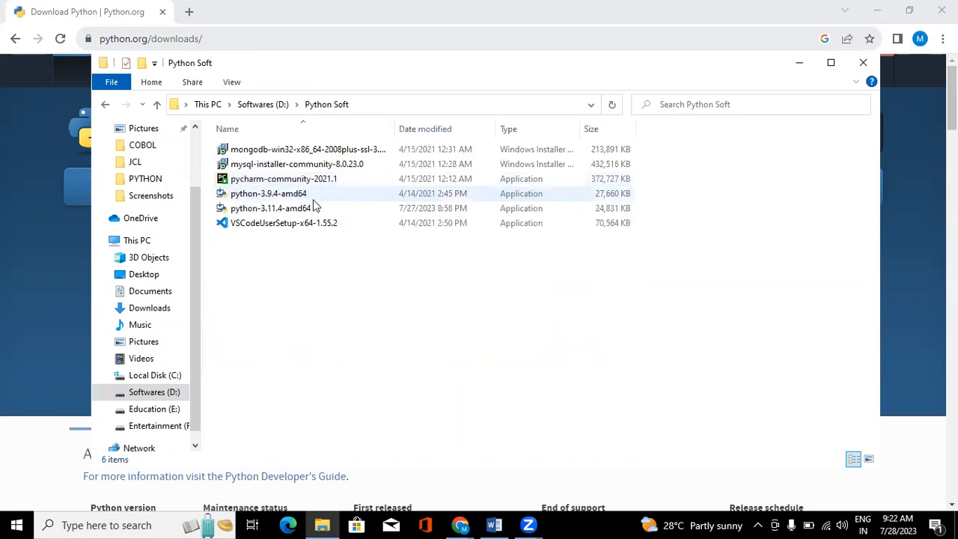
click(306, 209)
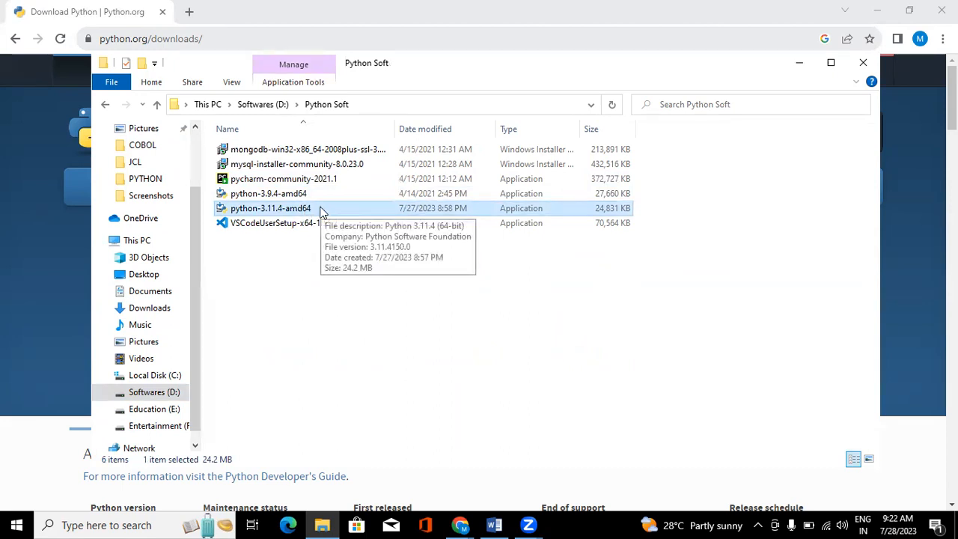
click(262, 110)
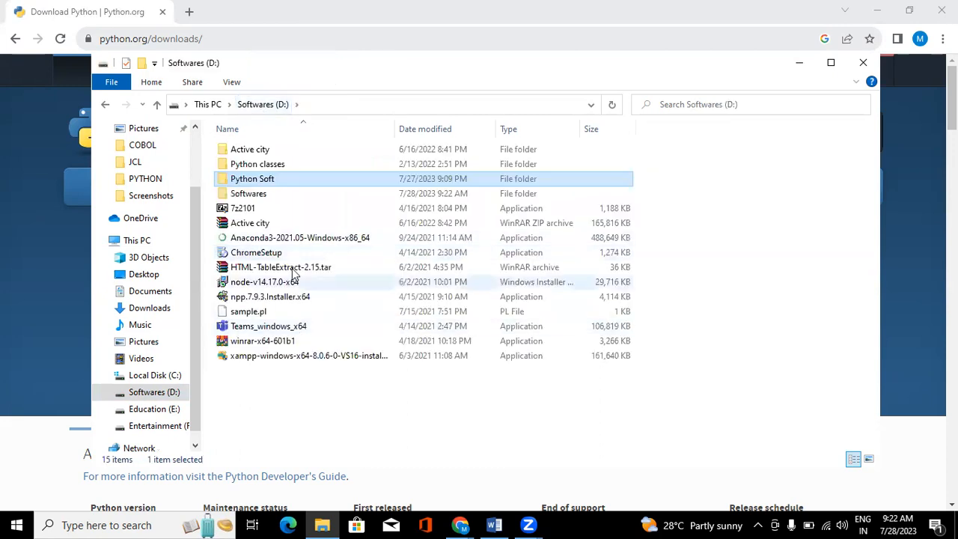
double_click(258, 197)
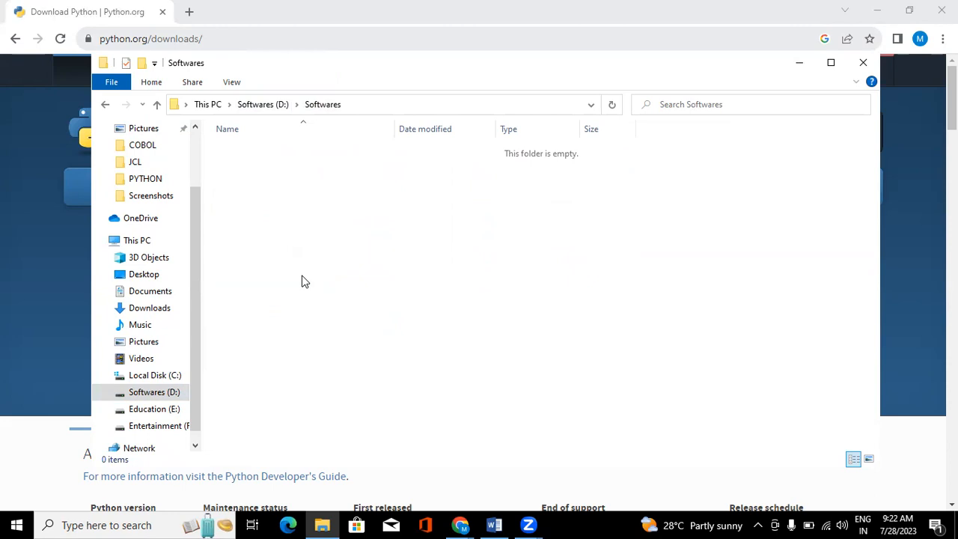
key(ctrl+v)
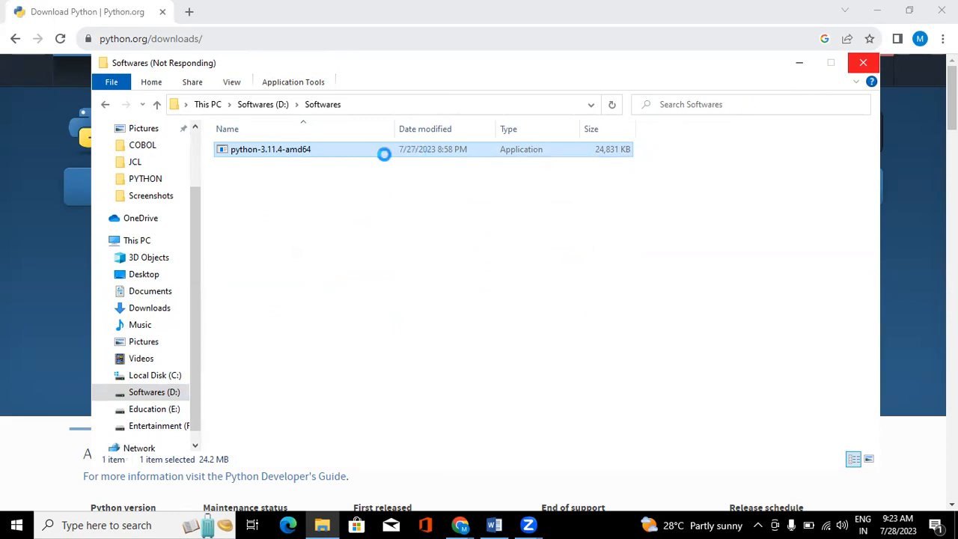
Step: Run the python-3.11.4-amd64 installer as administrator, add python.exe to PATH, install with default settings and close the setup
right_click(366, 157)
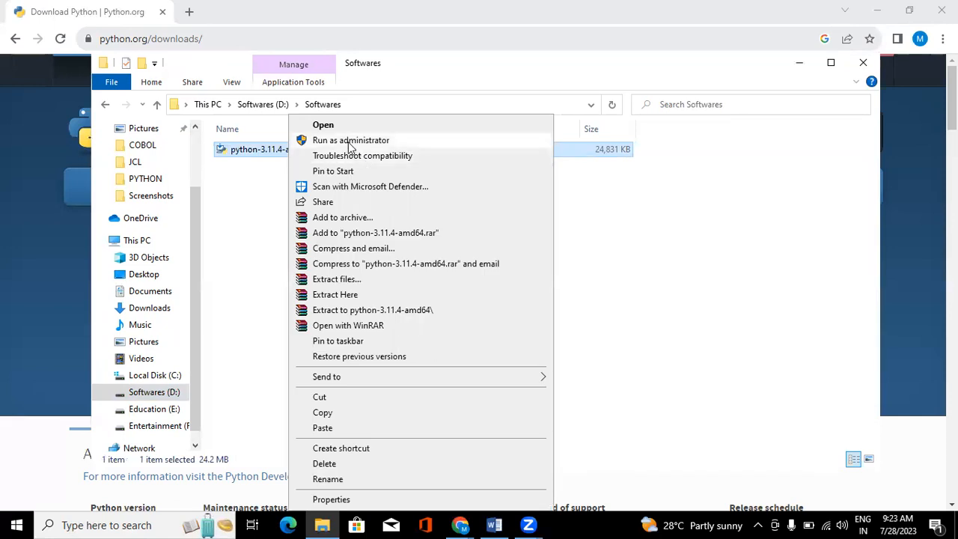
click(346, 141)
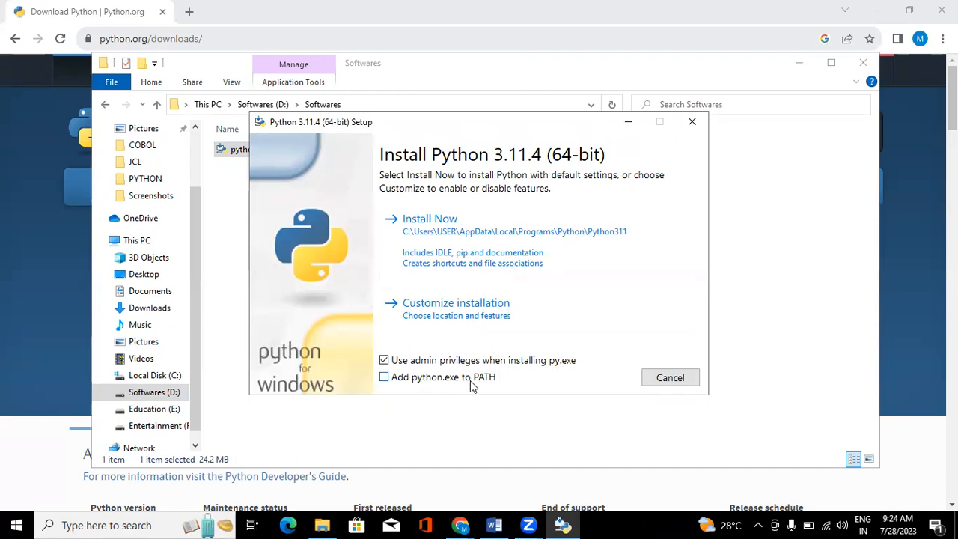
click(384, 378)
click(468, 240)
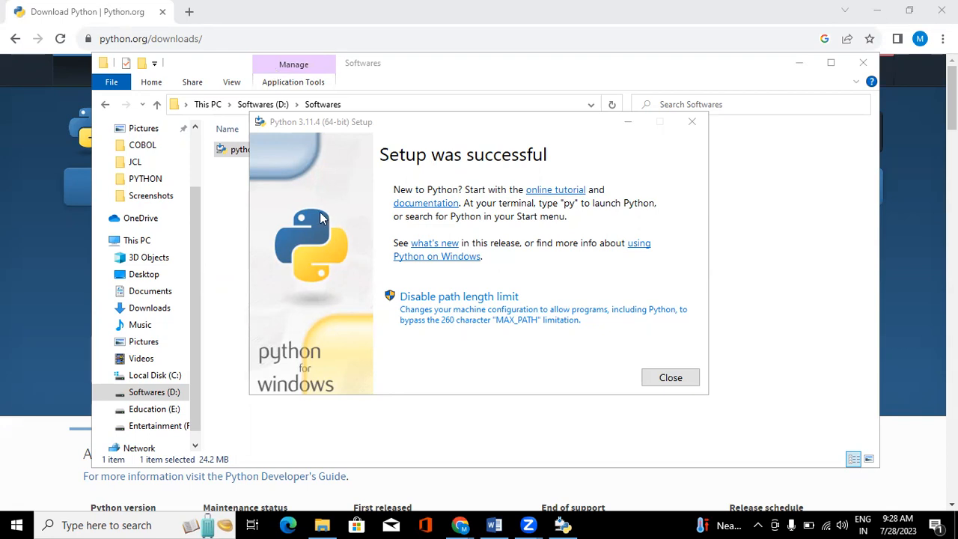
click(678, 382)
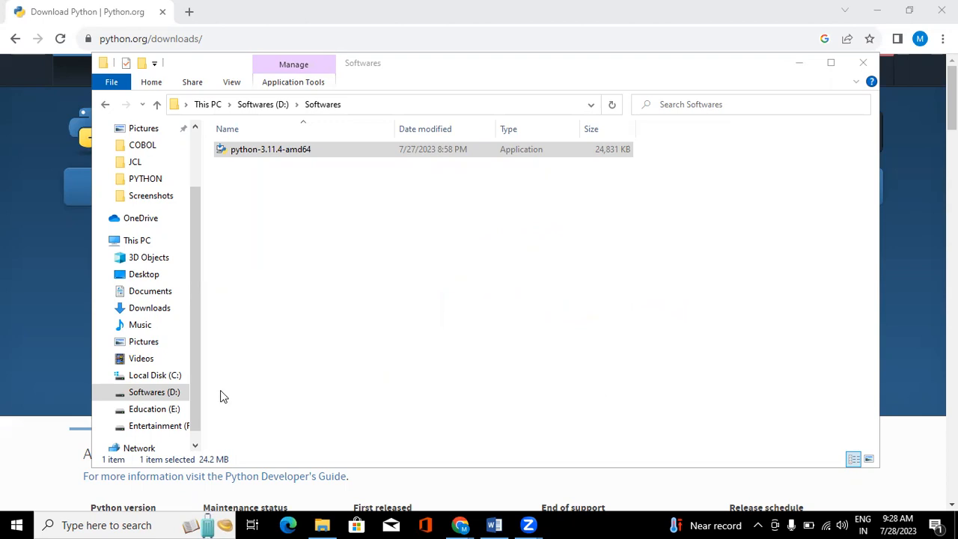
Step: Return to Chrome, search for "visual studio code download" in a new window and open the official Visual Studio Code download page
click(2, 303)
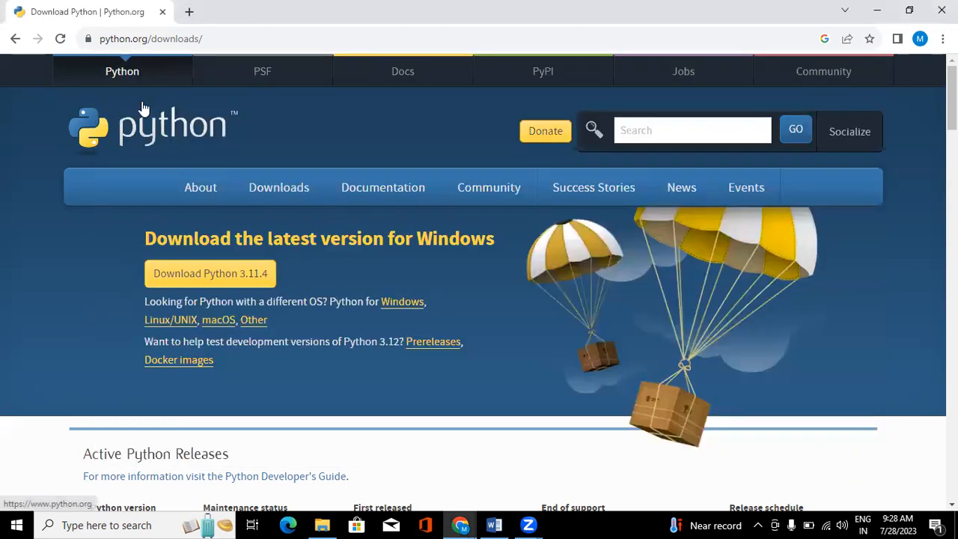
mouse_move(302, 201)
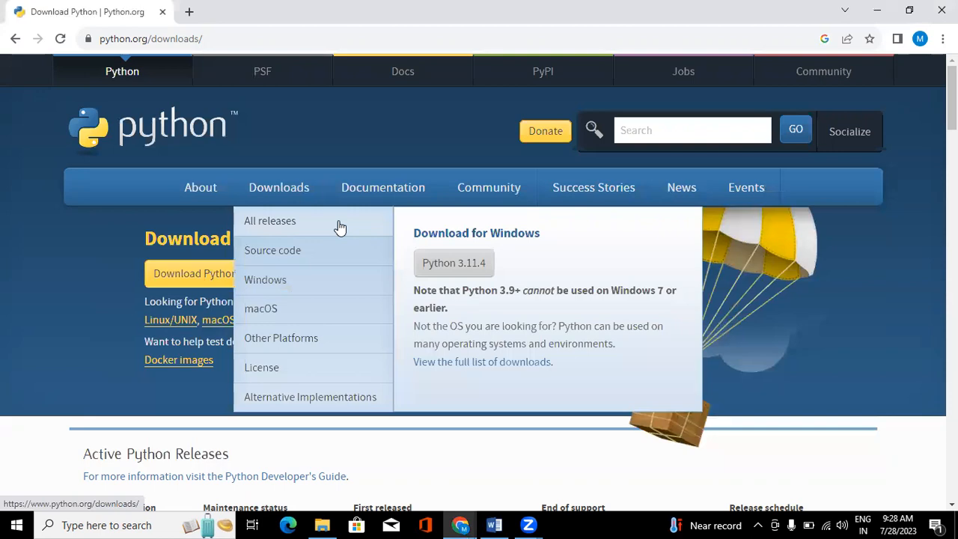
key(ctrl+n)
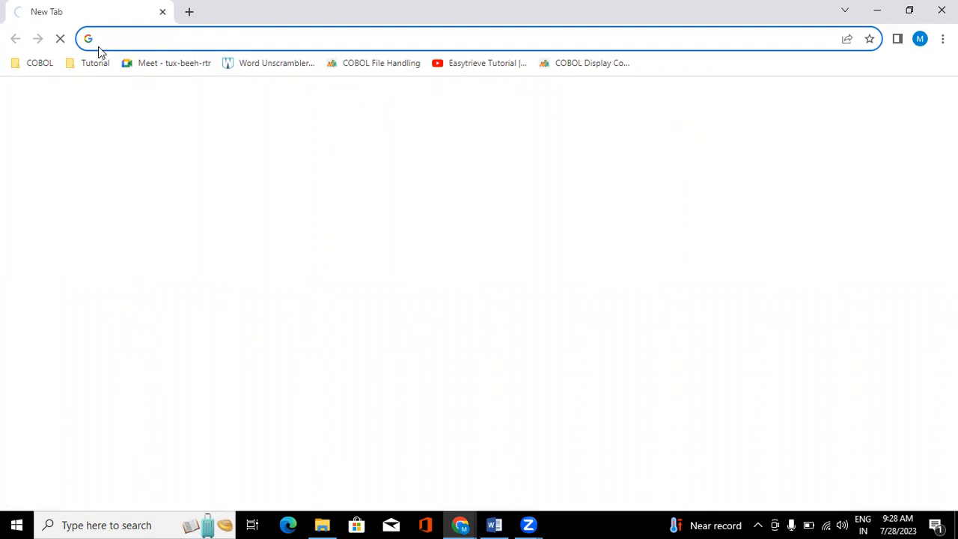
text(visual studio cod)
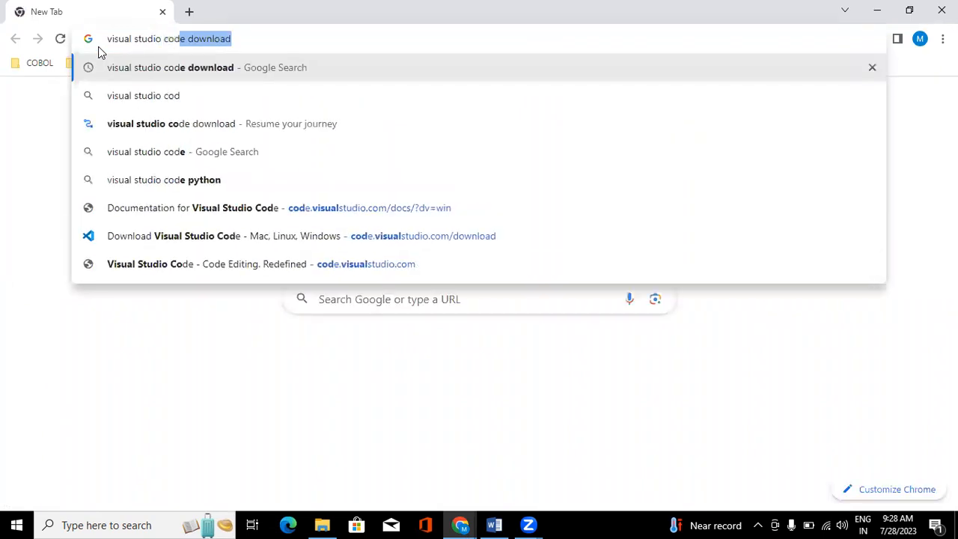
text(e down:)
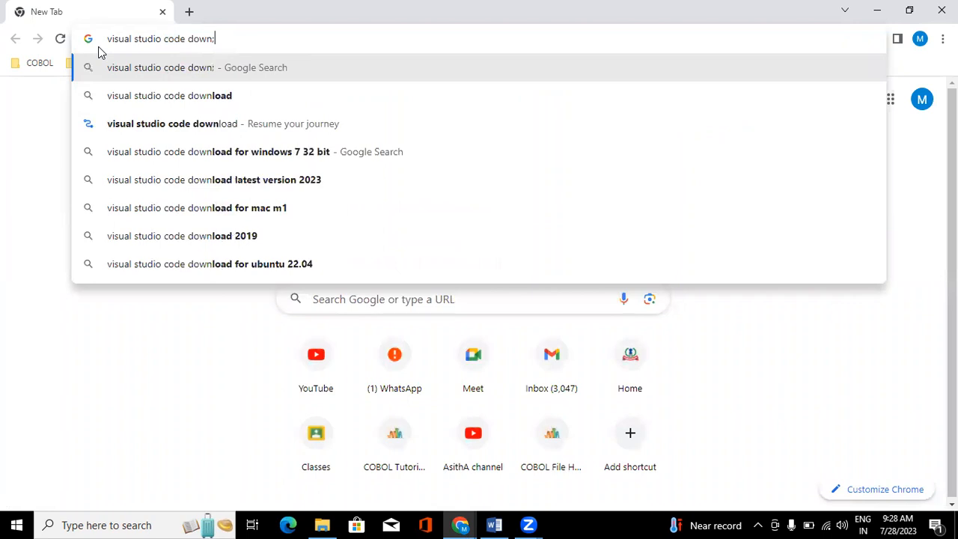
key(BackSpace)
text(load)
key(Return)
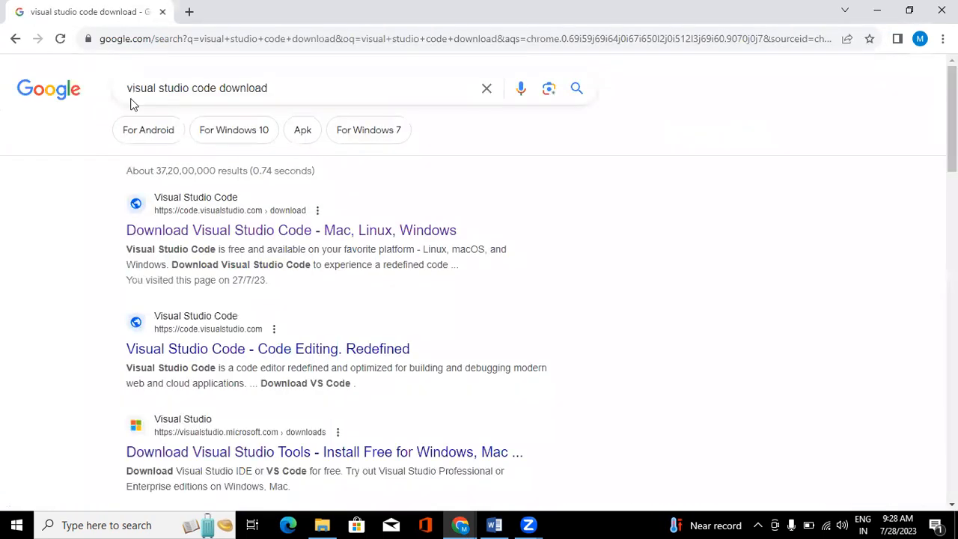
click(277, 231)
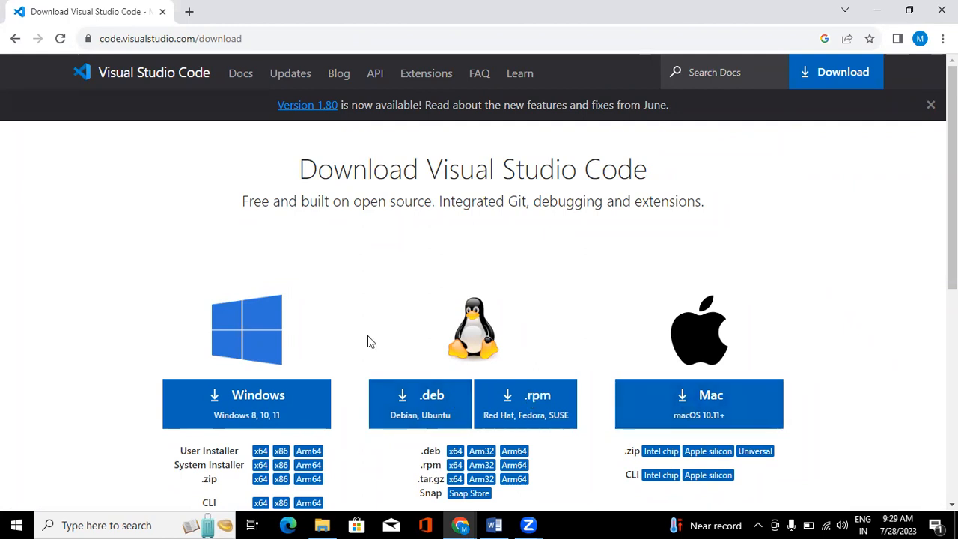
Step: Download the Windows version of Visual Studio Code and open the Downloads folder in File Explorer
click(234, 407)
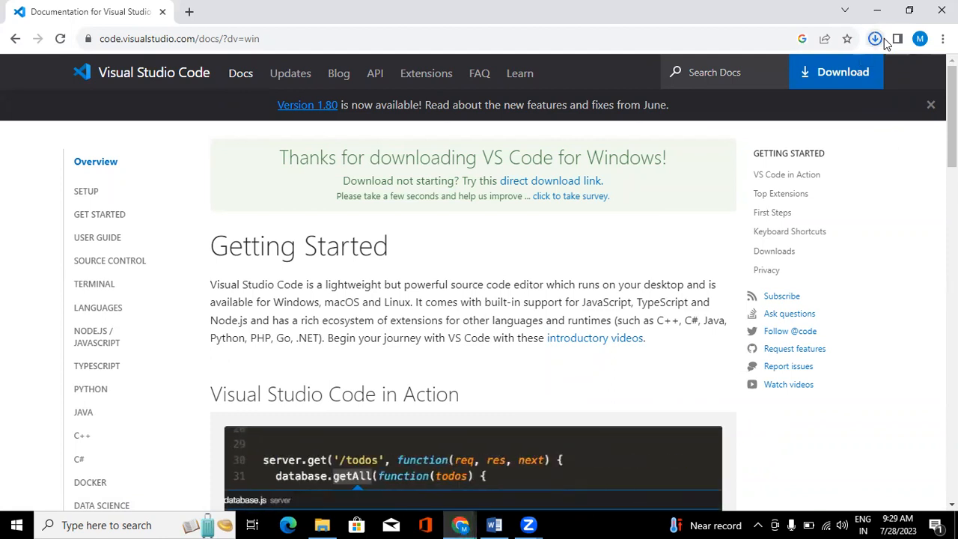
click(322, 525)
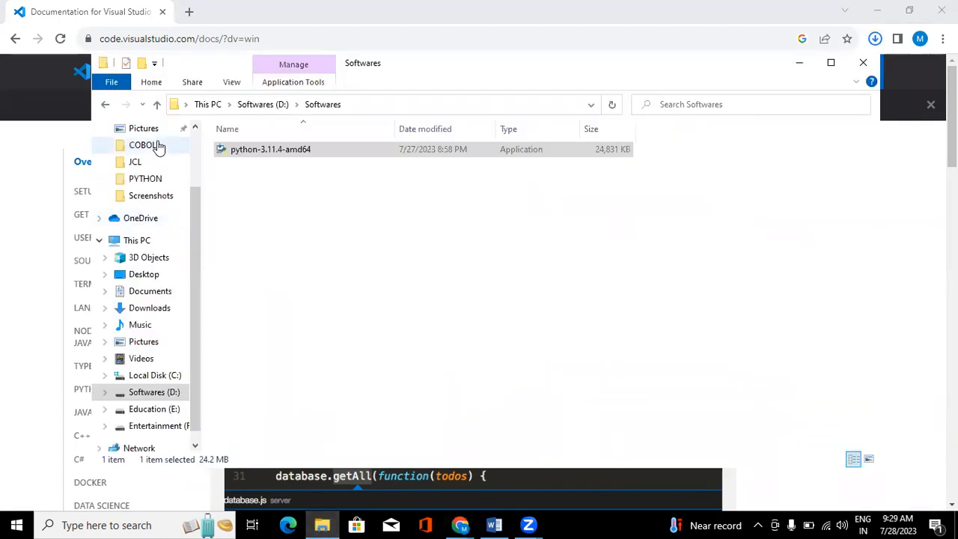
scroll(157, 146, up, 2)
click(145, 174)
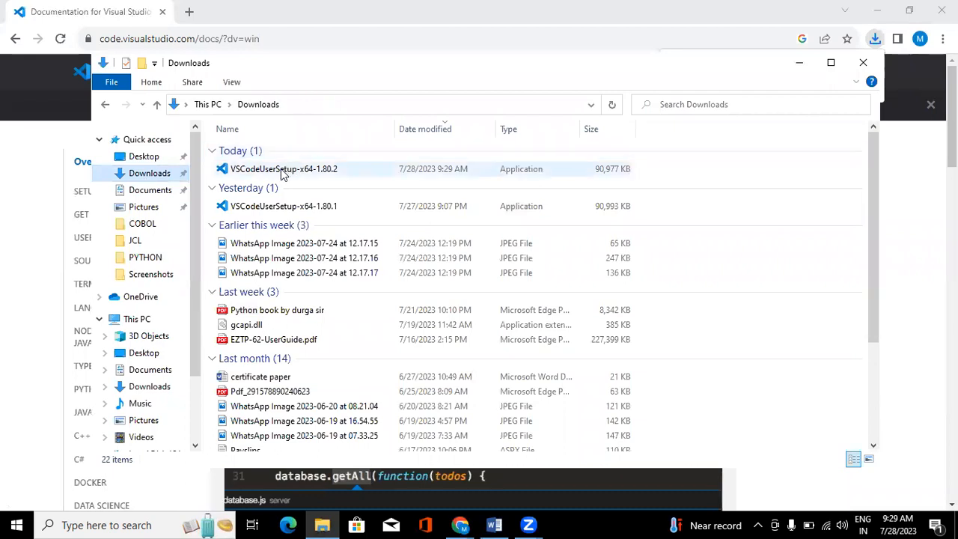
Step: Copy VSCodeUserSetup-x64-1.80.2 from Downloads into the Softwares folder on the D: drive
click(283, 172)
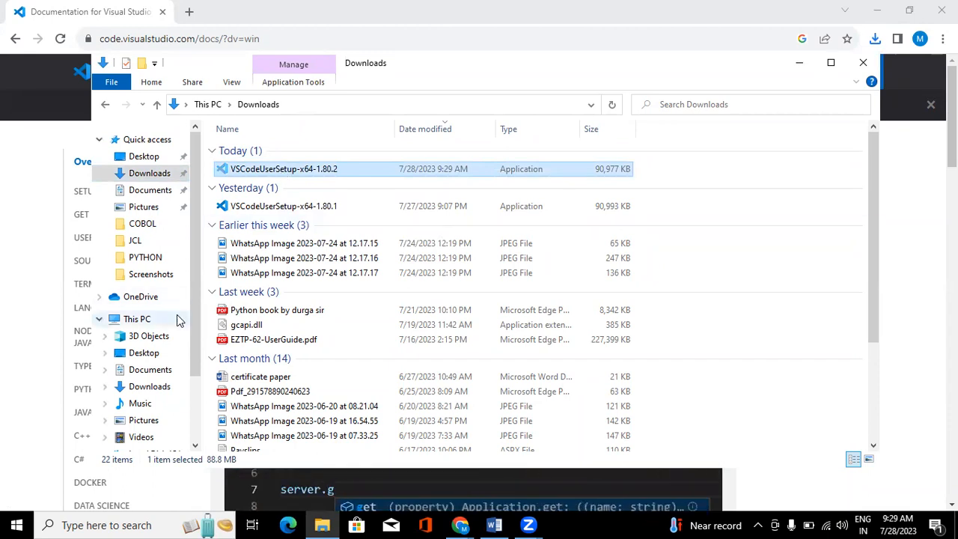
scroll(160, 385, down, 2)
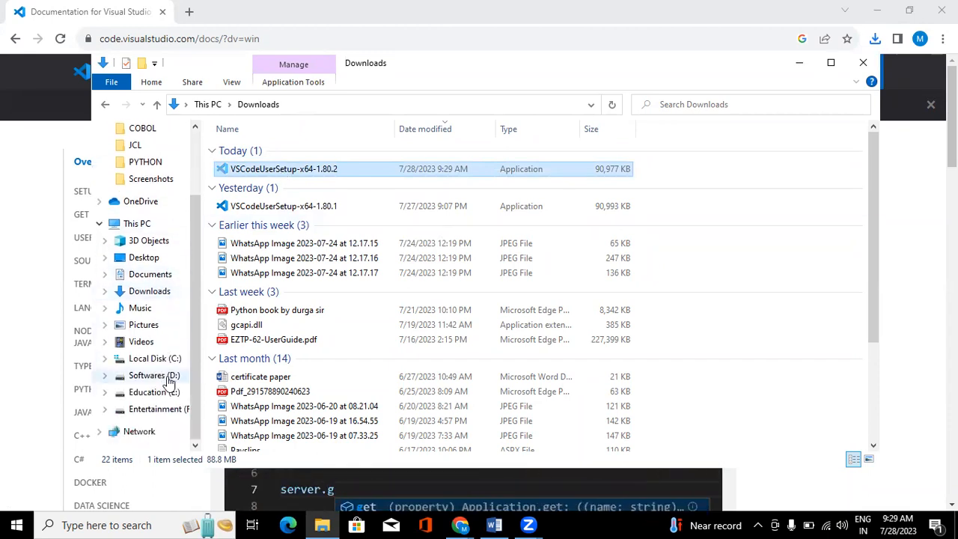
click(168, 378)
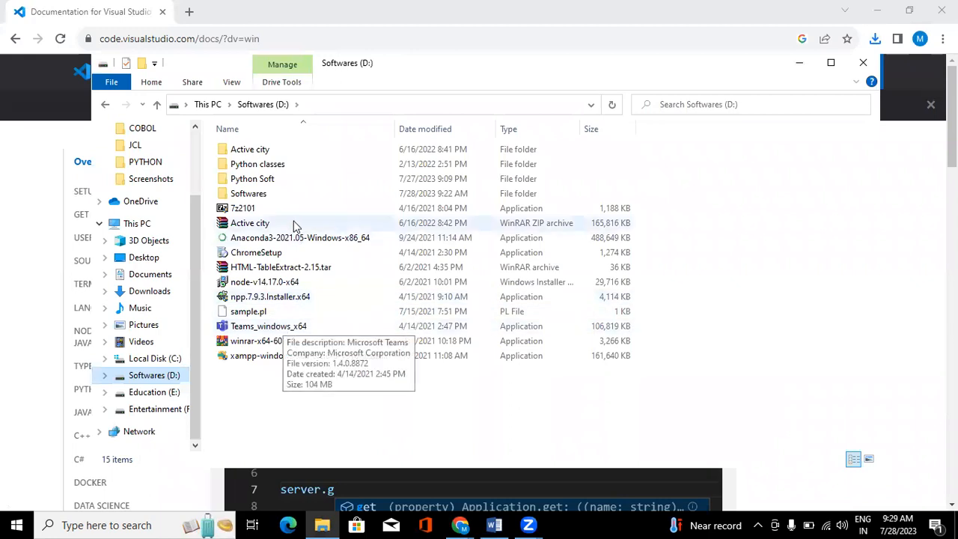
double_click(254, 194)
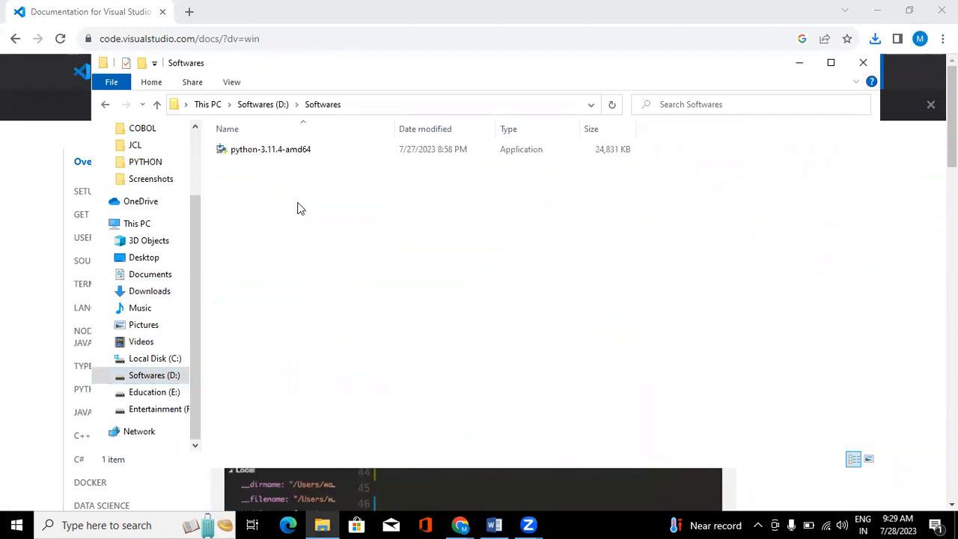
key(ctrl+v)
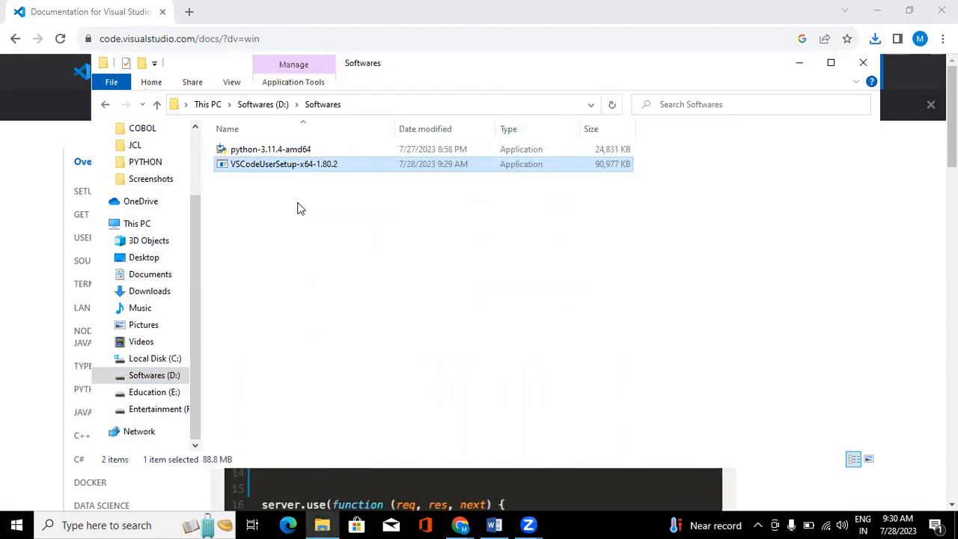
click(299, 208)
double_click(348, 166)
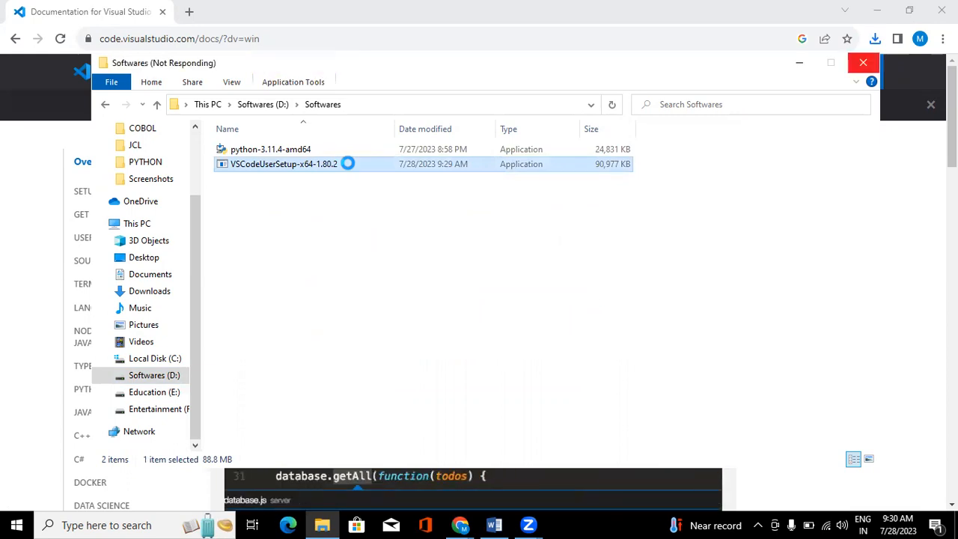
right_click(348, 165)
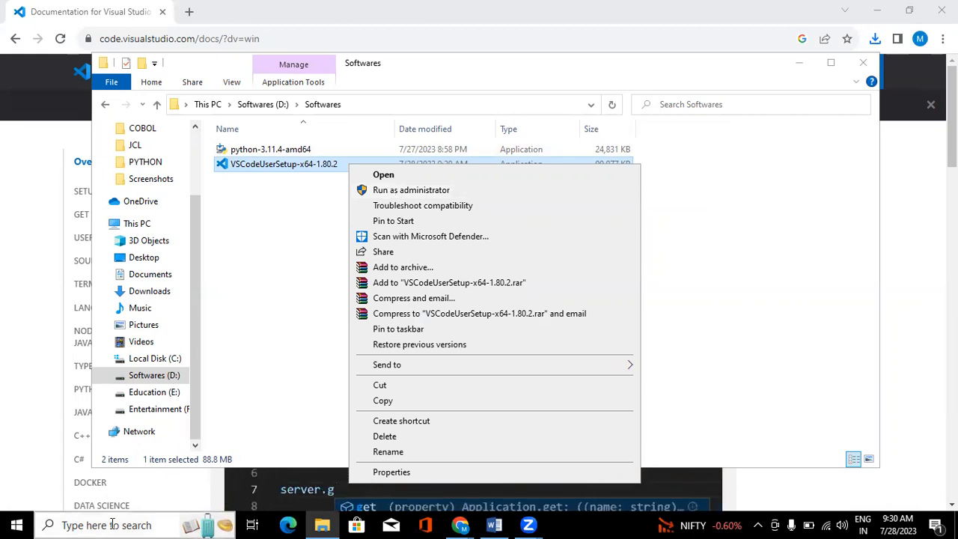
click(45, 525)
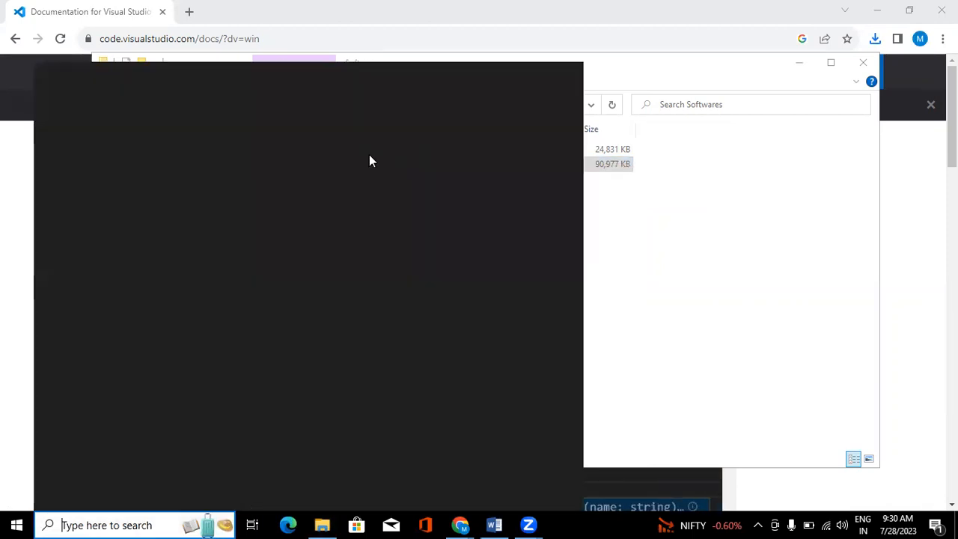
click(634, 236)
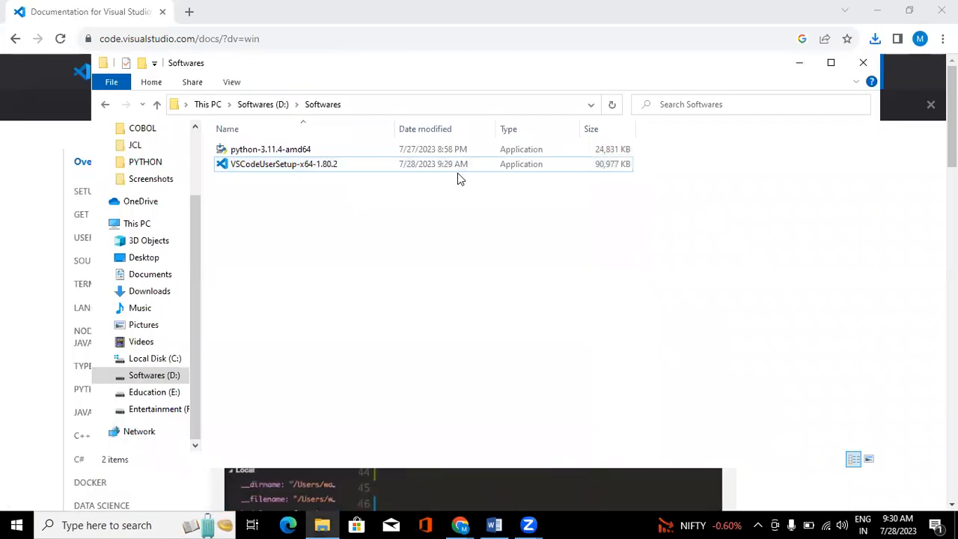
click(410, 171)
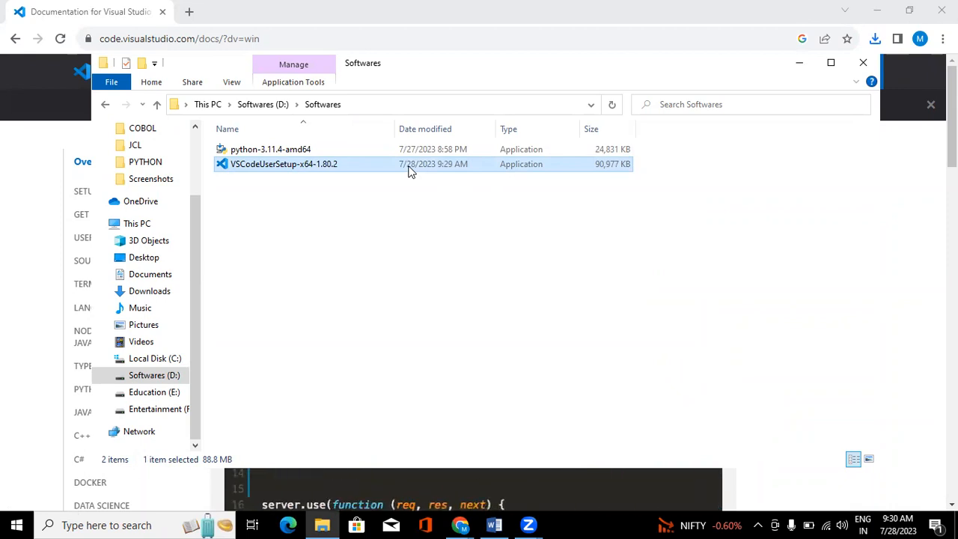
right_click(410, 170)
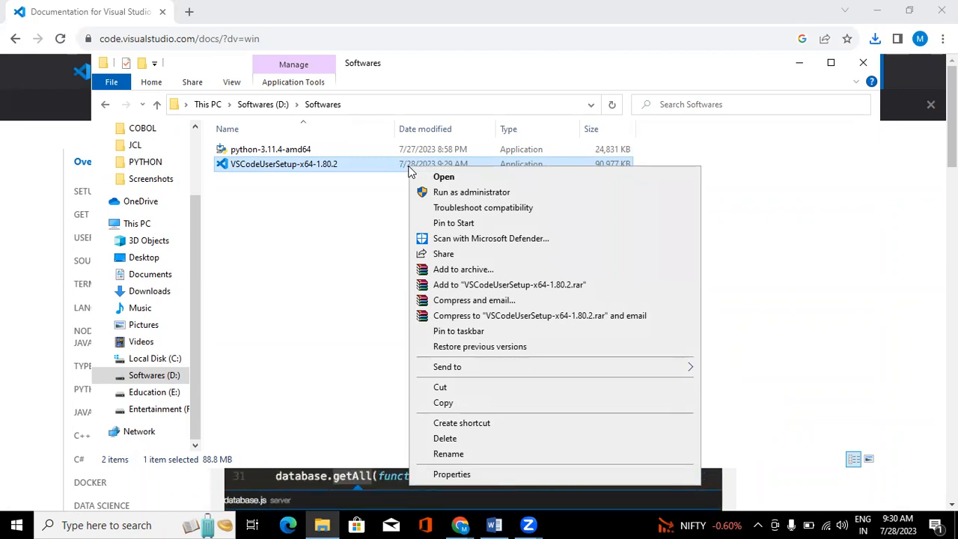
Step: Open Programs and Features in Control Panel and check the installed programs for Visual Studio Code
click(84, 524)
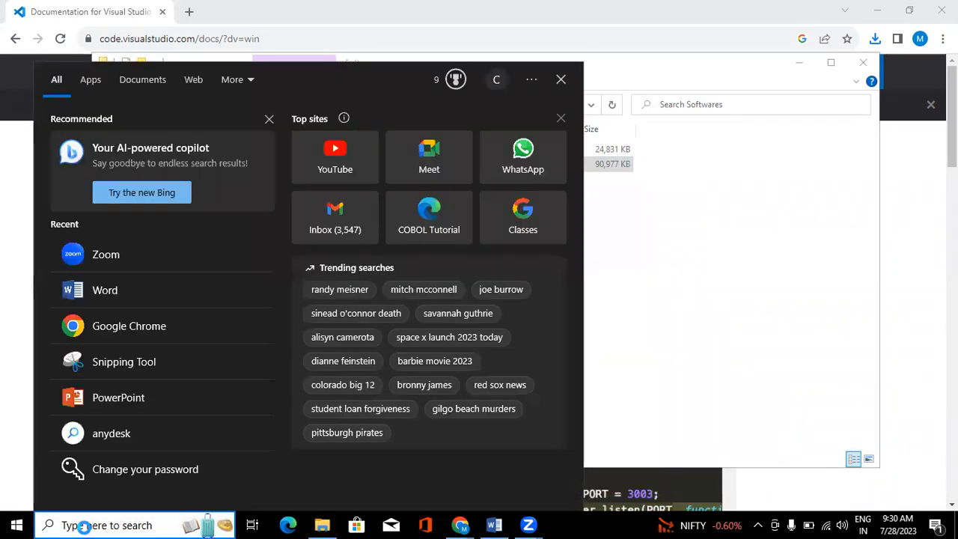
text(c)
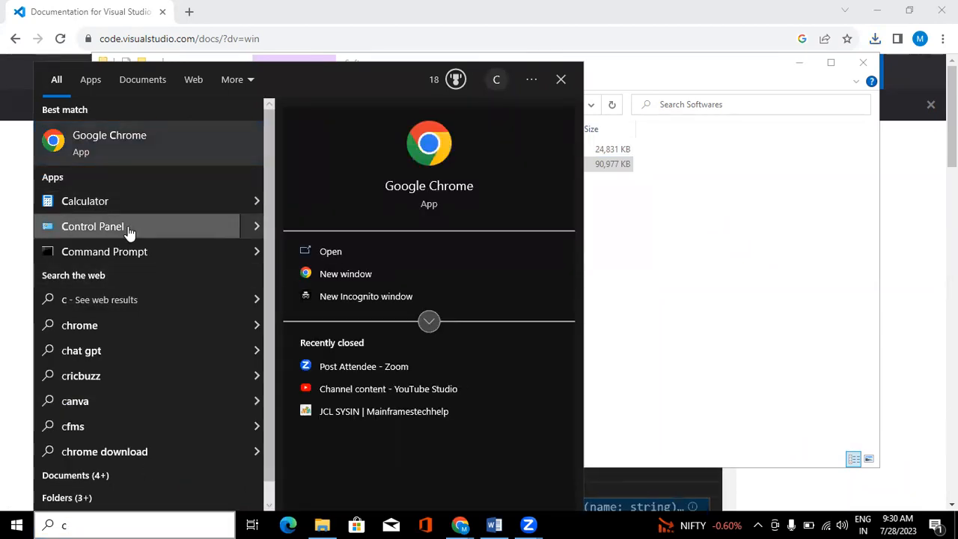
key(Escape)
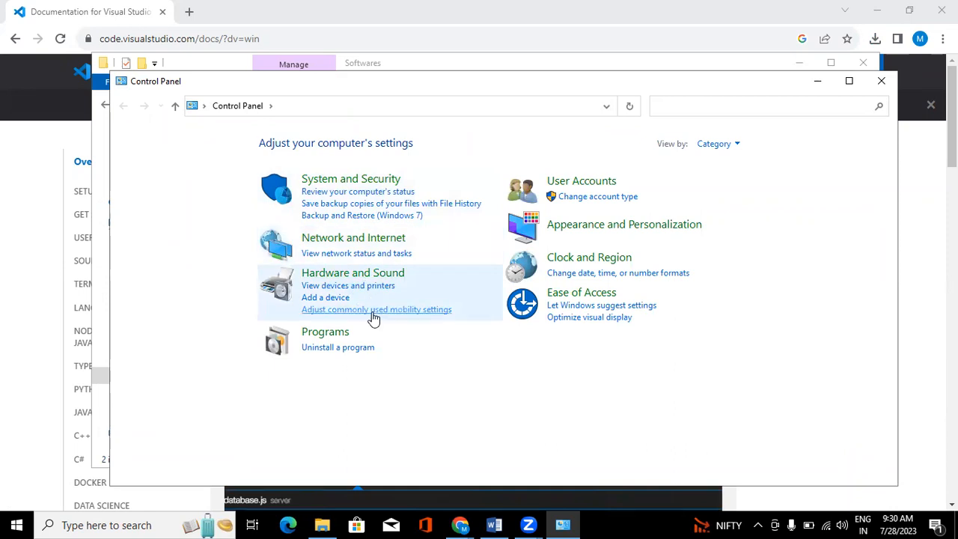
click(344, 339)
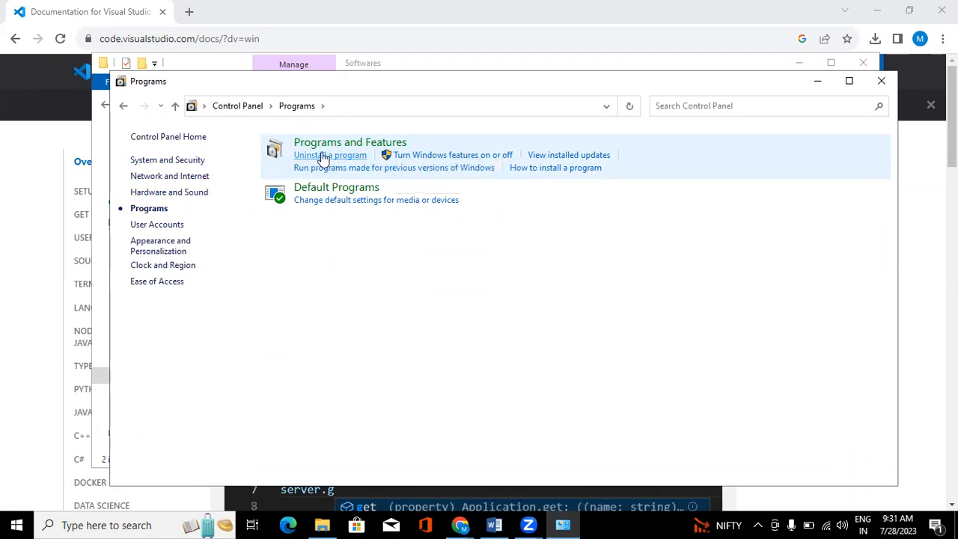
click(361, 156)
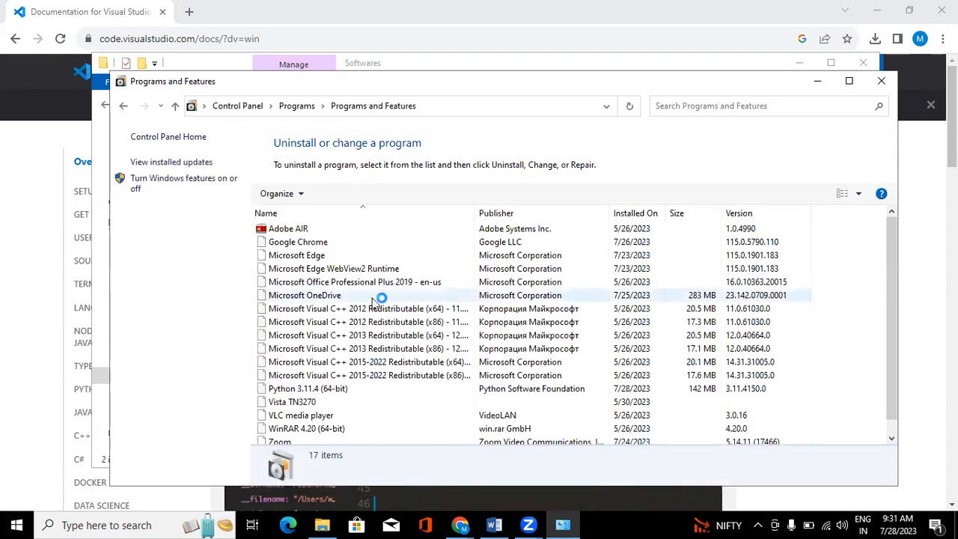
scroll(375, 301, down, 2)
scroll(375, 301, down, 3)
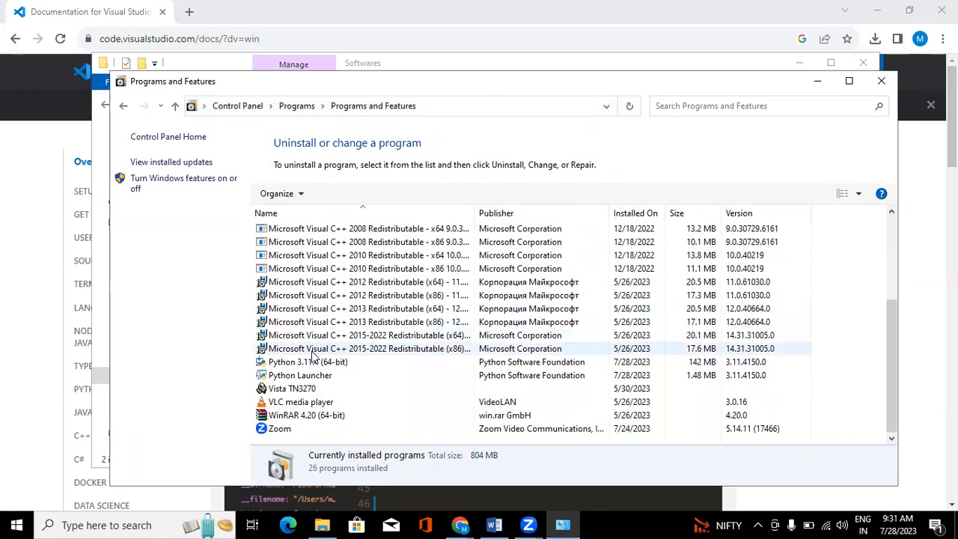
scroll(311, 356, up, 3)
scroll(312, 356, up, 1)
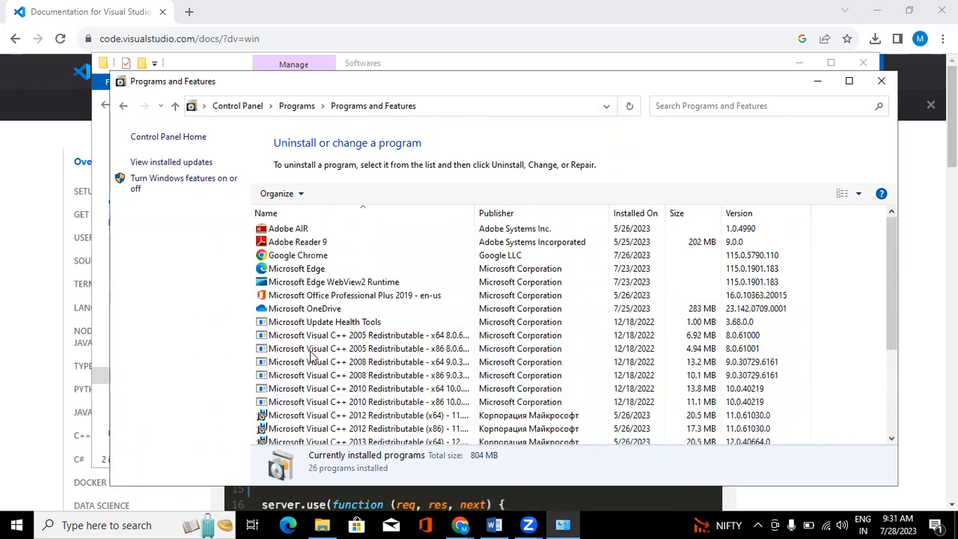
scroll(311, 355, down, 4)
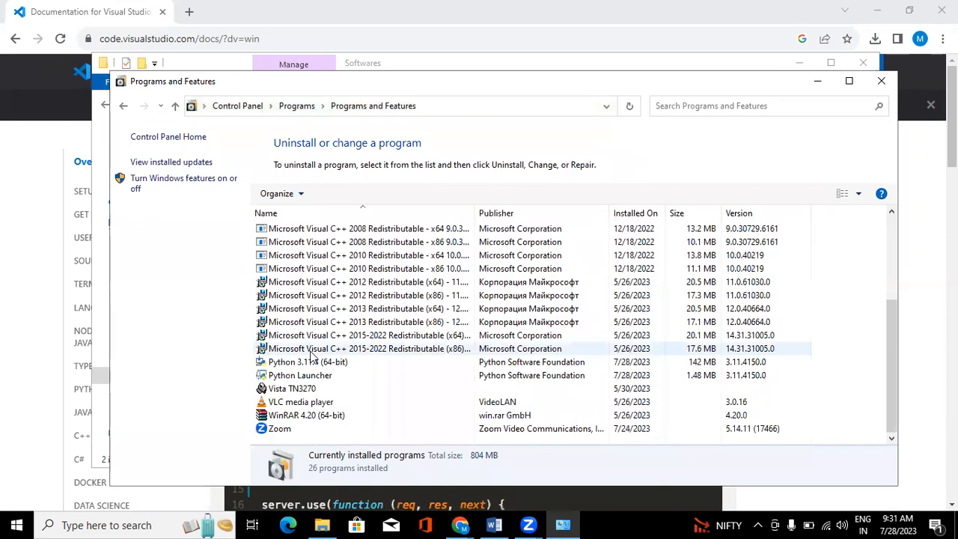
Step: Search Windows for "vis" to check for an installed Visual Studio Code, and clear the search text
click(135, 524)
text(vs)
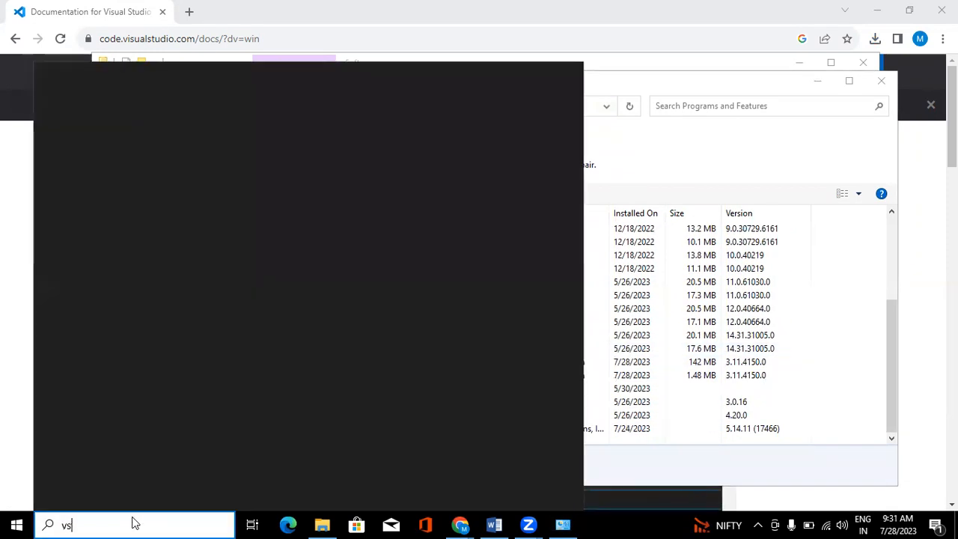
text(is)
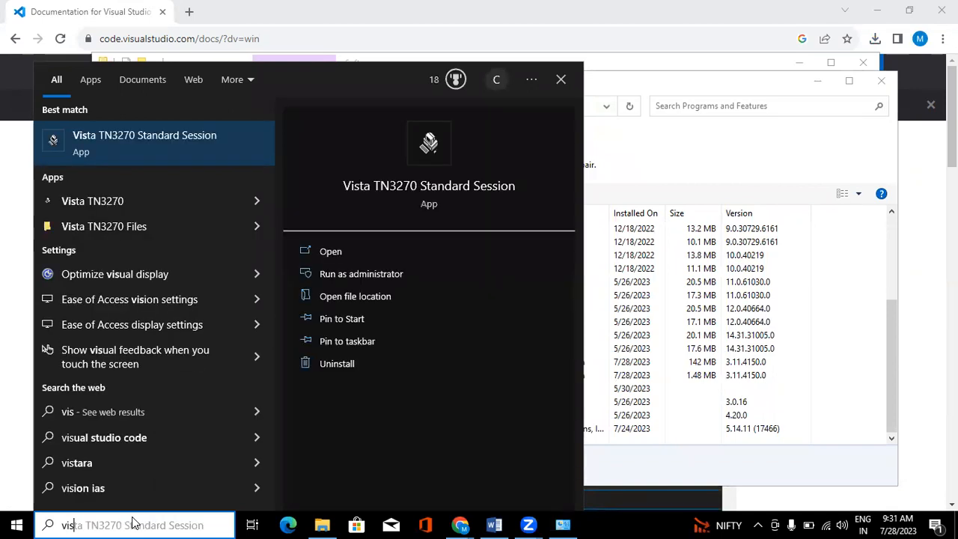
key(BackSpace)
key(BackSpace)
key(BackSpace)
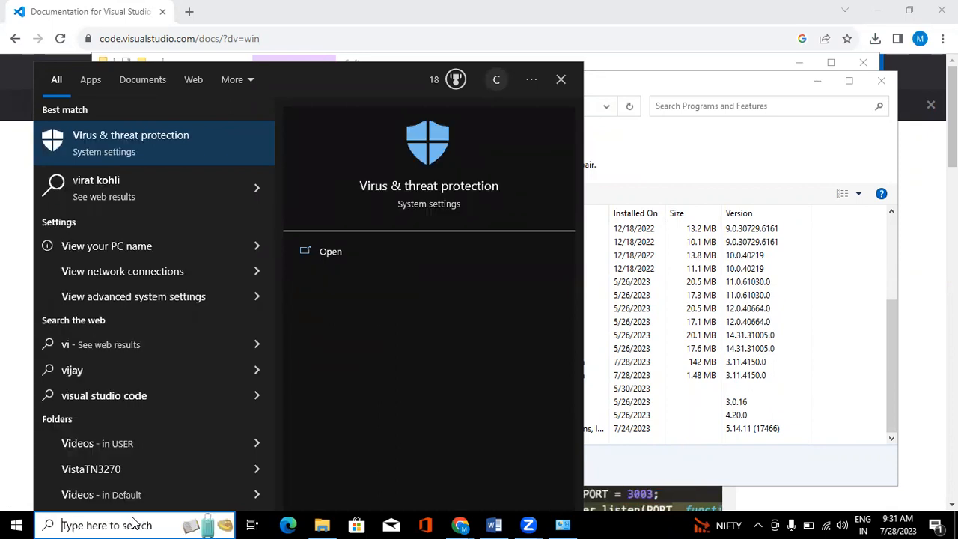
Step: Run VSCodeUserSetup-x64-1.80.2 from the Softwares folder as administrator and accept the user installer warning
click(319, 525)
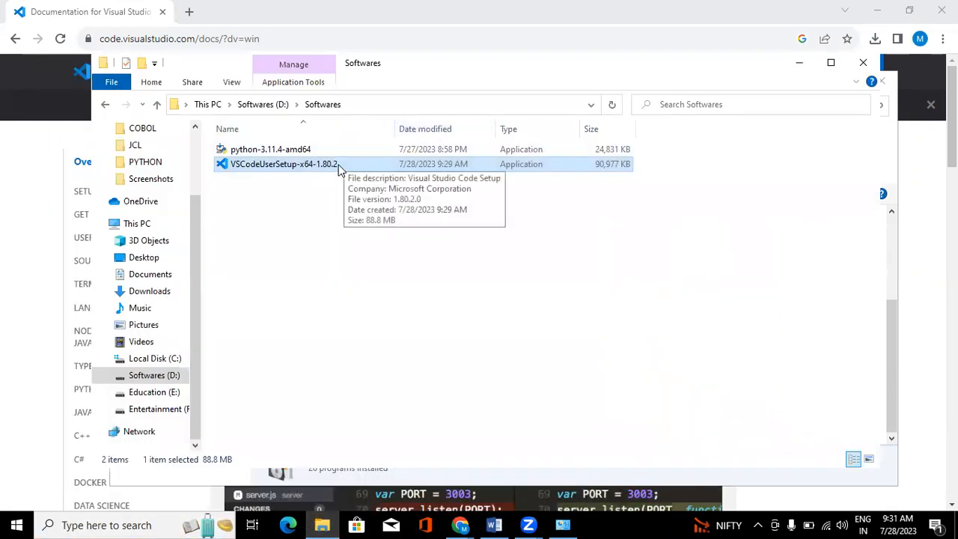
right_click(338, 169)
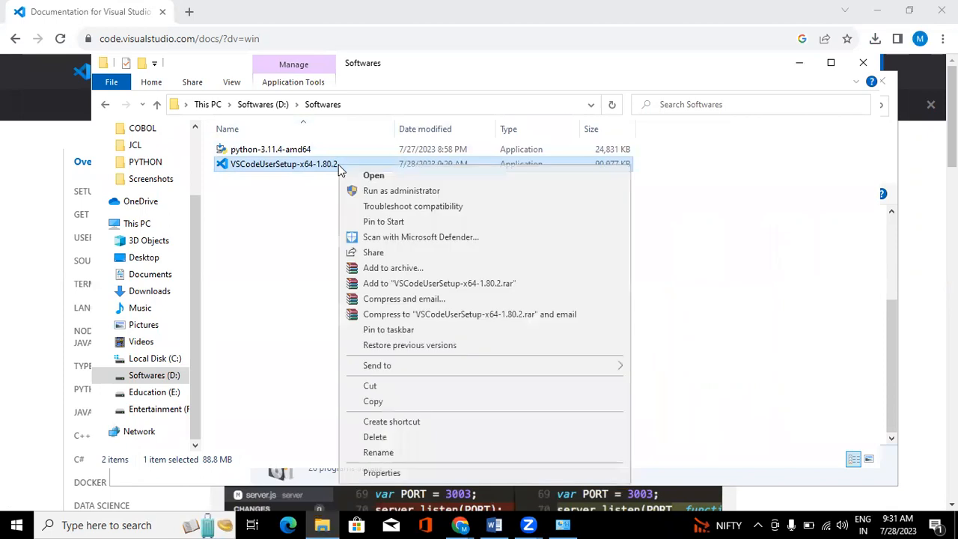
click(387, 194)
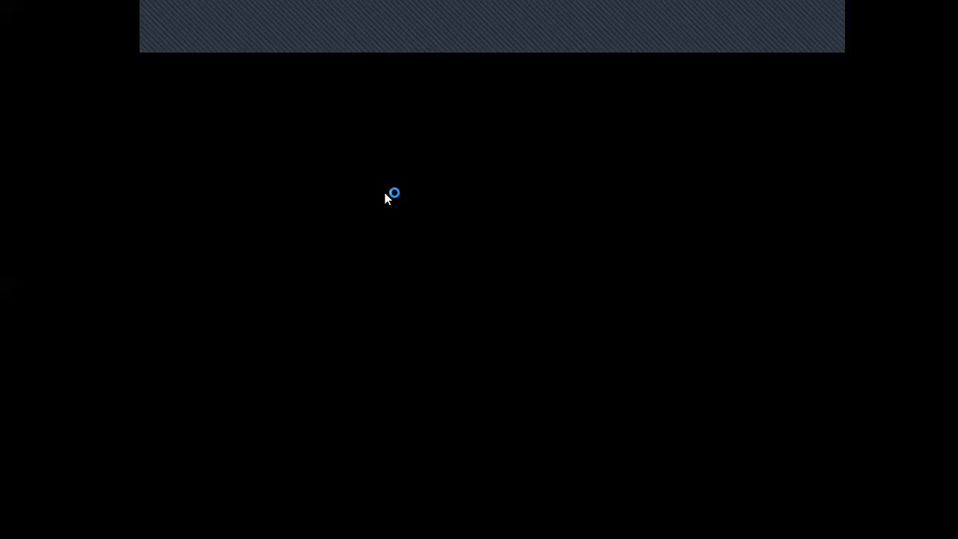
click(404, 361)
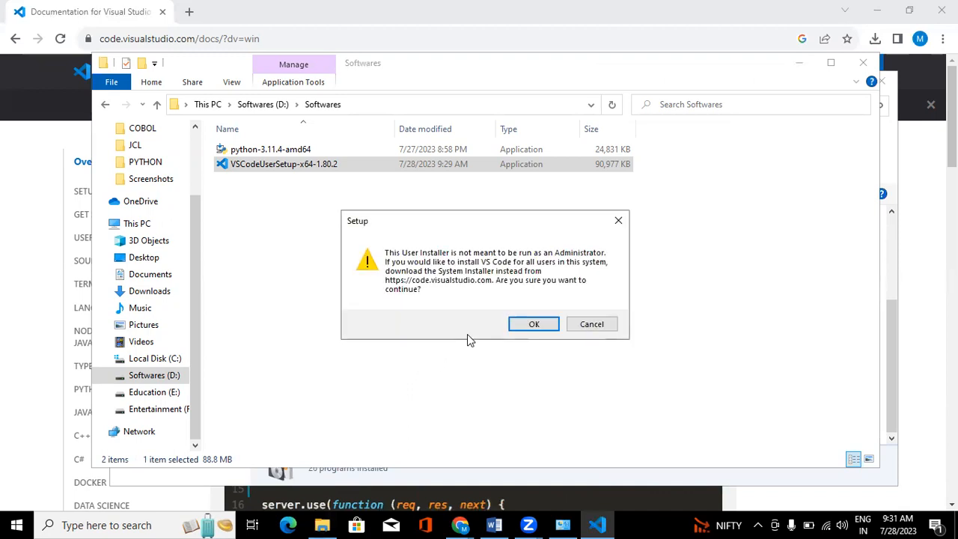
click(526, 325)
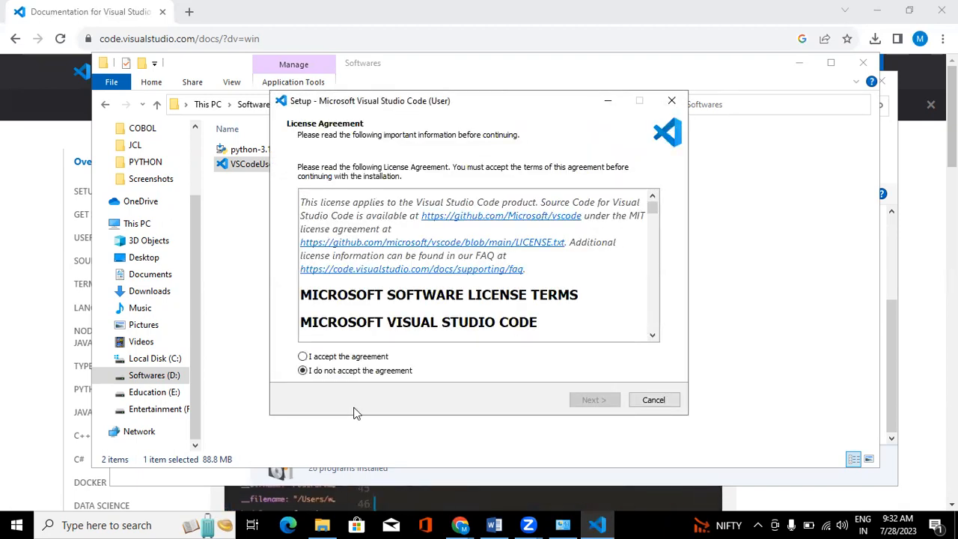
Step: Complete the Visual Studio Code setup with the license accepted, the default Start Menu folder and a desktop icon, and launch the program on finishing
click(303, 357)
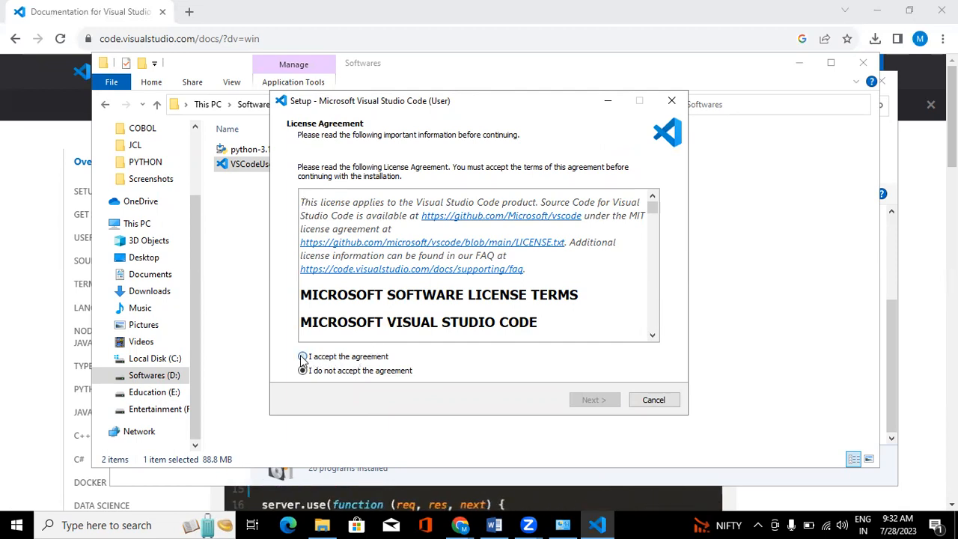
click(613, 404)
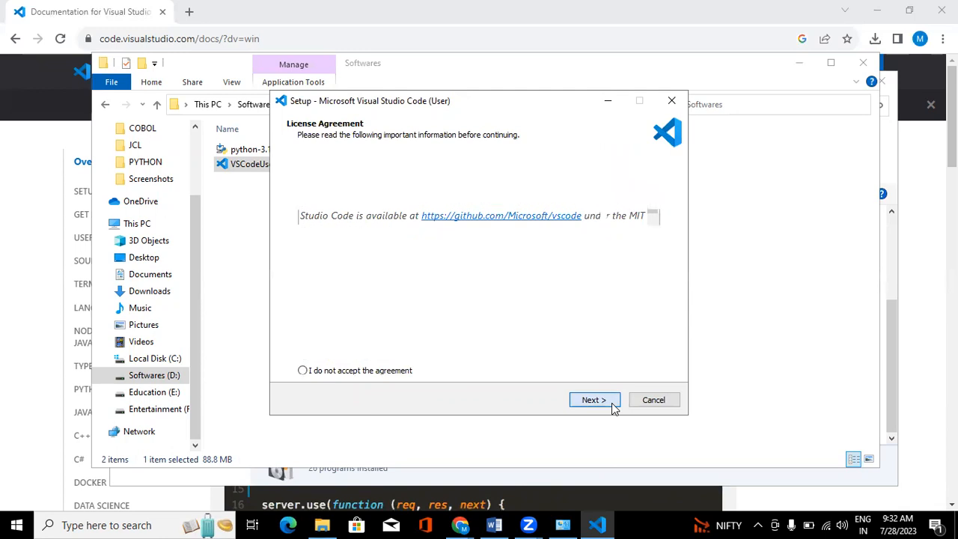
click(613, 405)
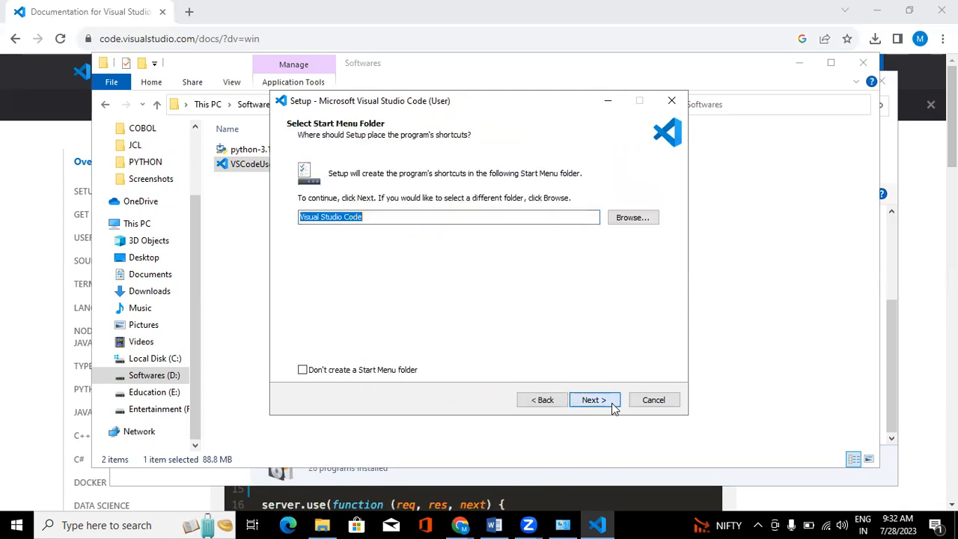
click(613, 404)
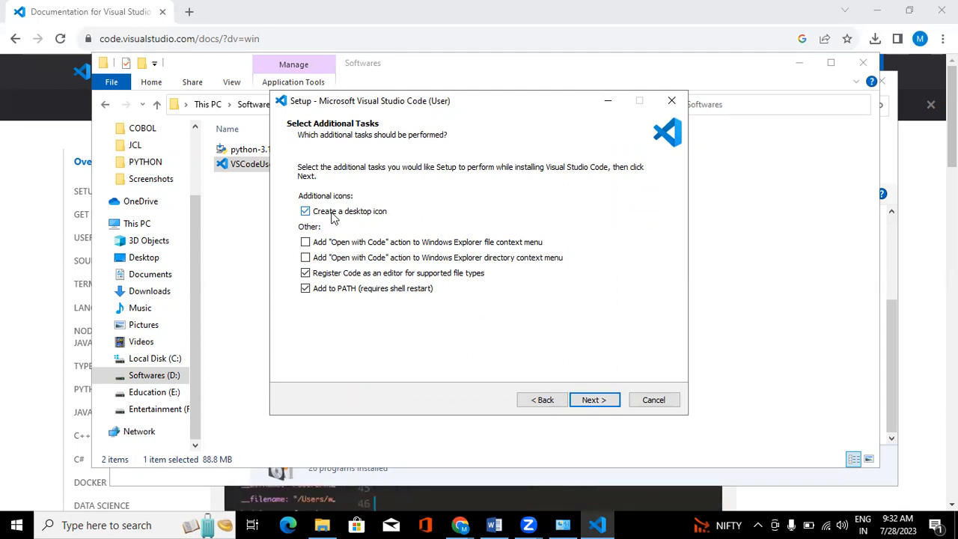
click(592, 400)
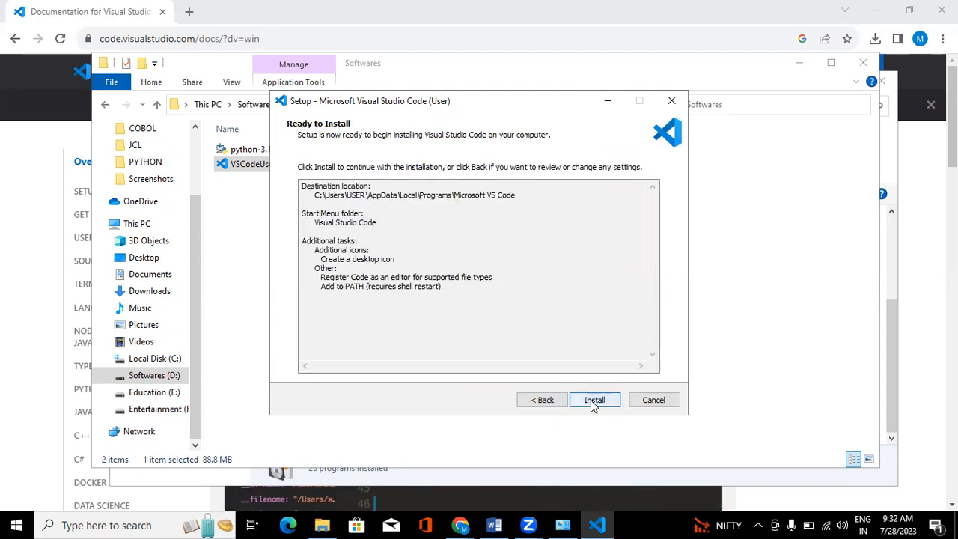
click(592, 401)
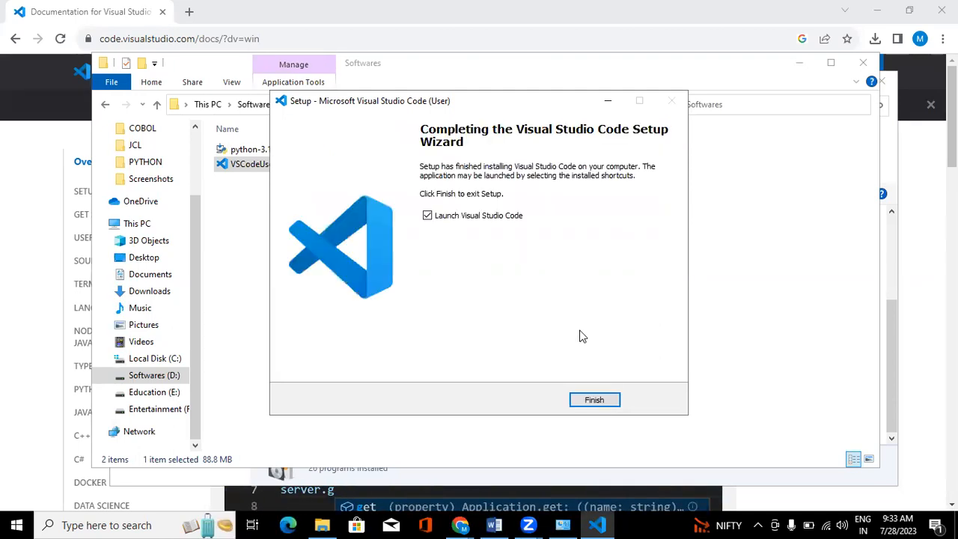
click(602, 400)
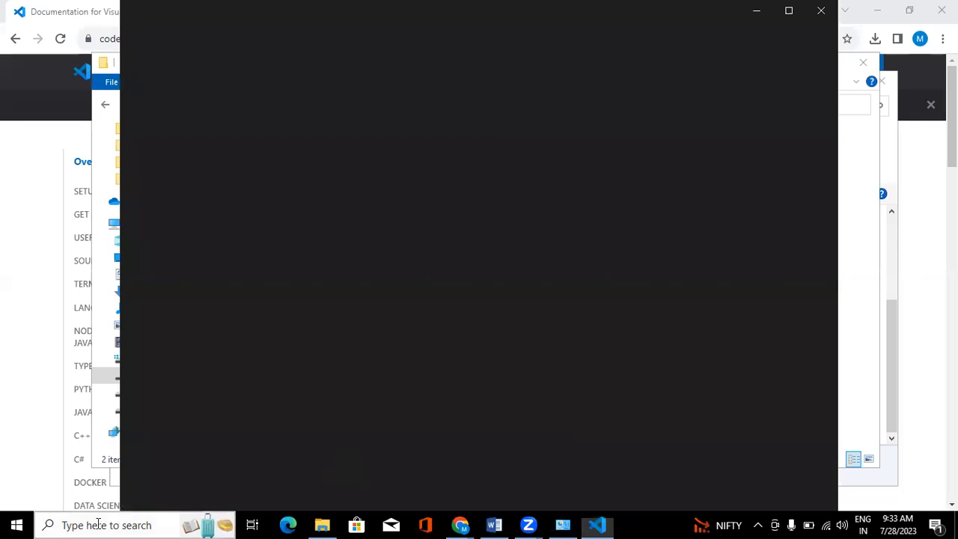
Step: Search Windows for "python" to check for the installed Python apps, and clear the search text
click(98, 524)
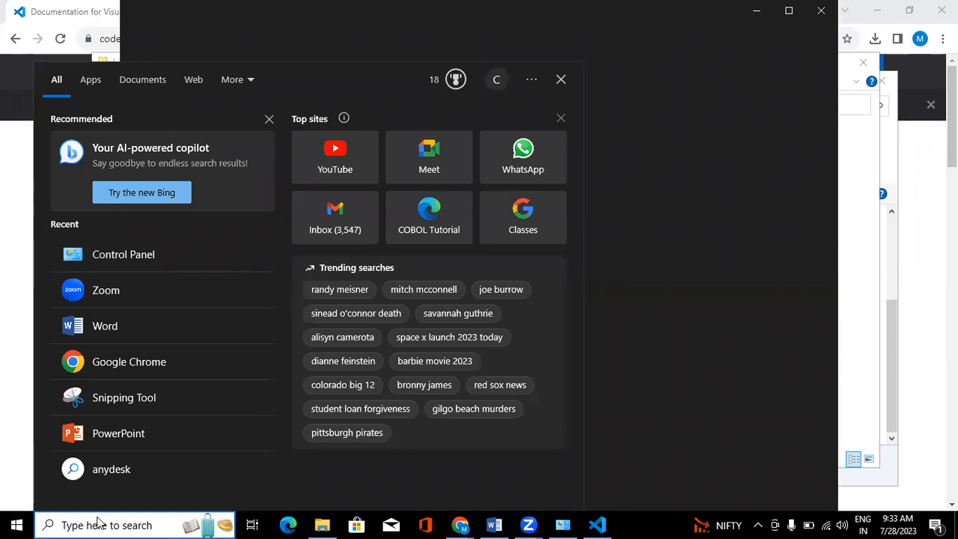
text(pyth)
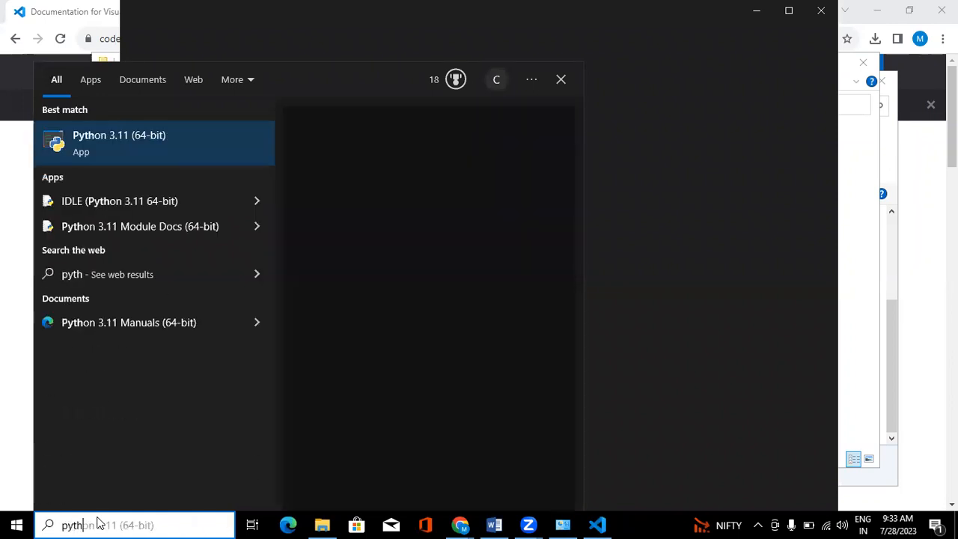
text(on)
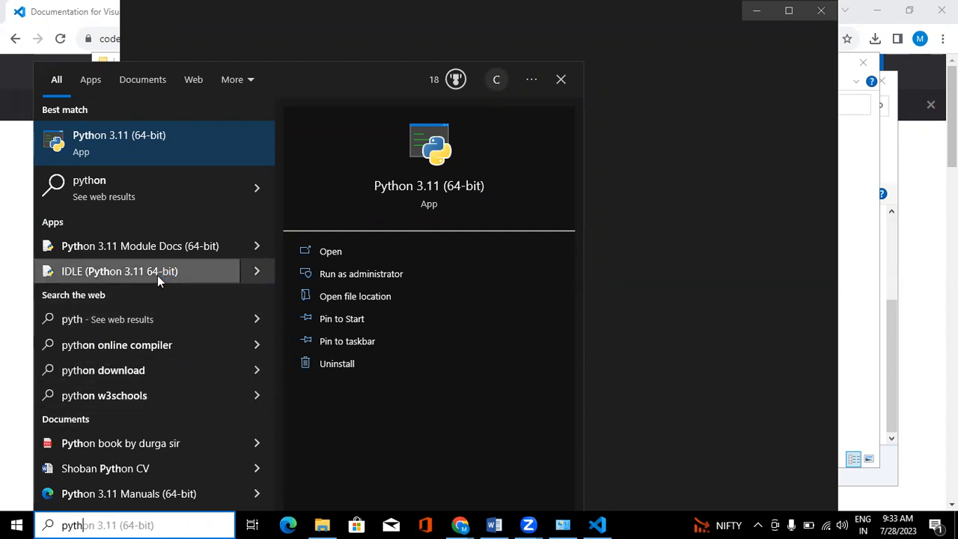
click(143, 152)
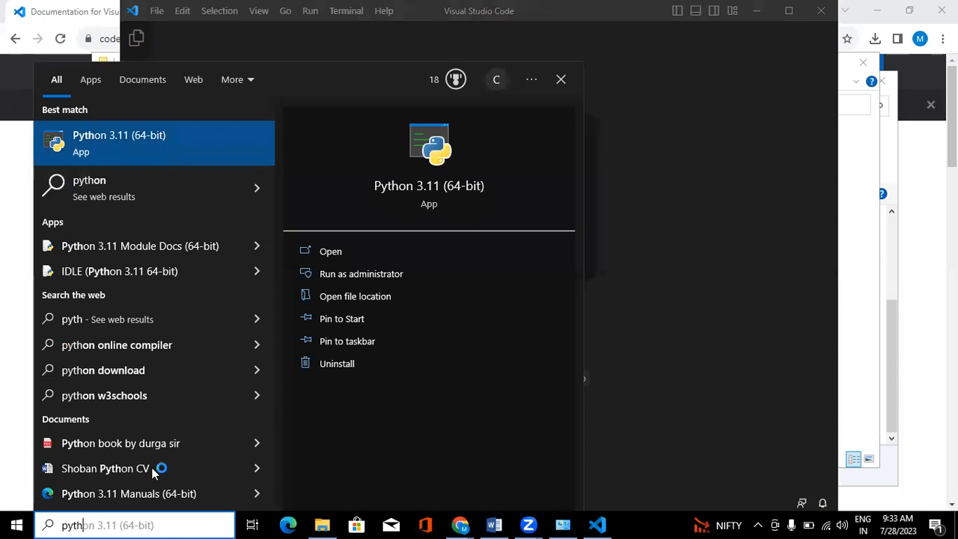
key(BackSpace)
key(BackSpace)
key(BackSpace)
key(BackSpace)
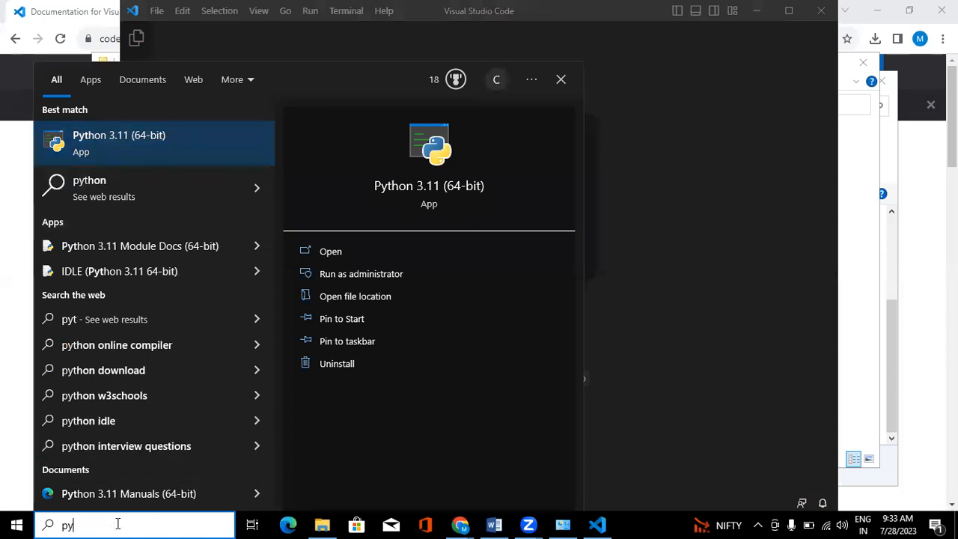
Step: Open Command Prompt and check the installed Python version with python --version
text(comm)
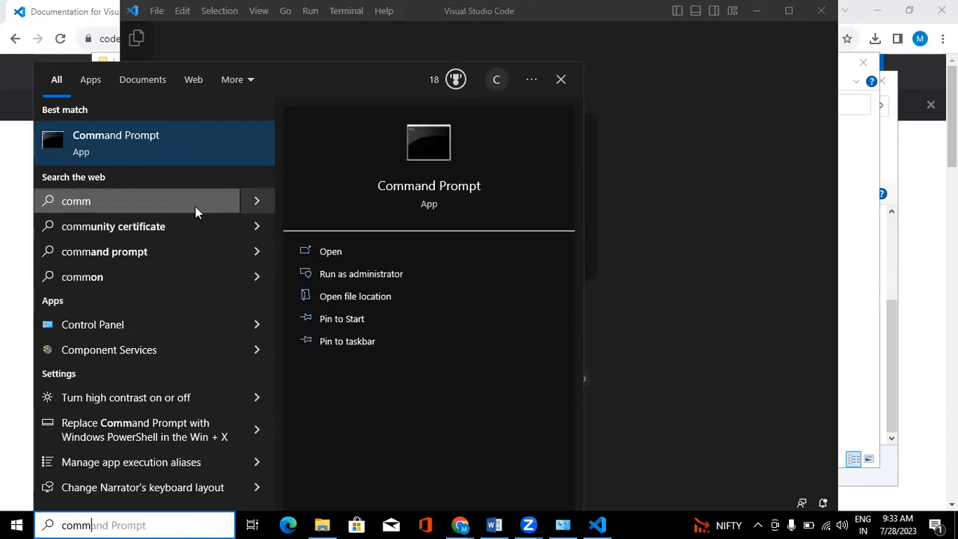
click(205, 130)
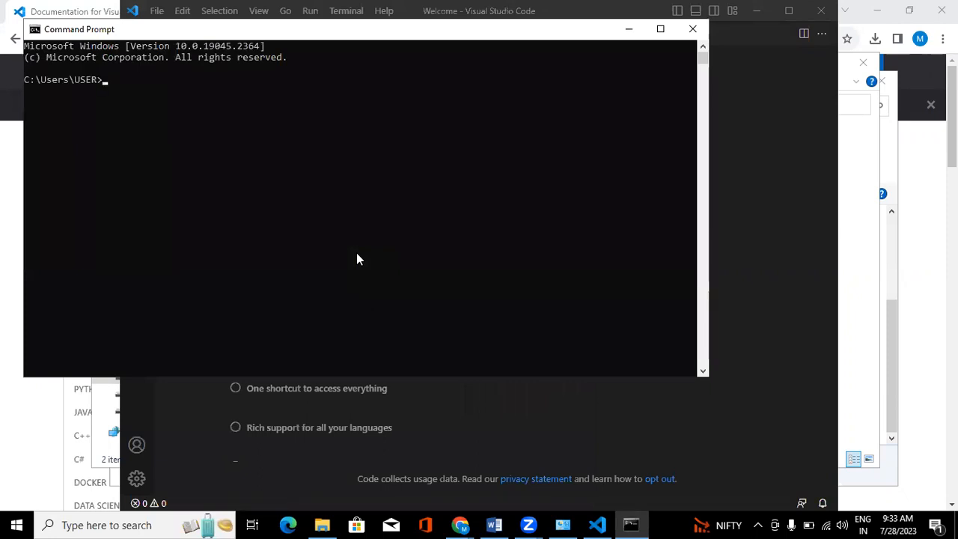
text(python --version)
key(Return)
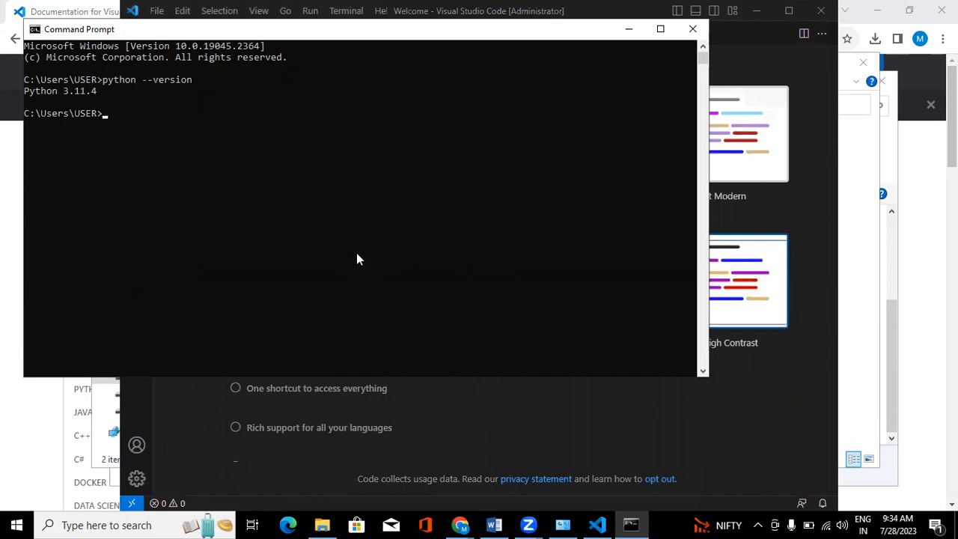
click(120, 93)
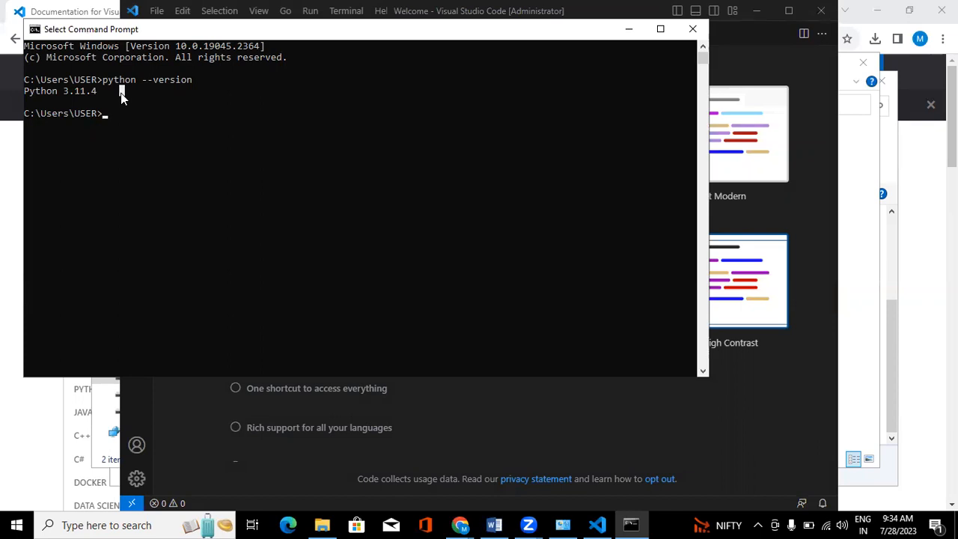
click(65, 93)
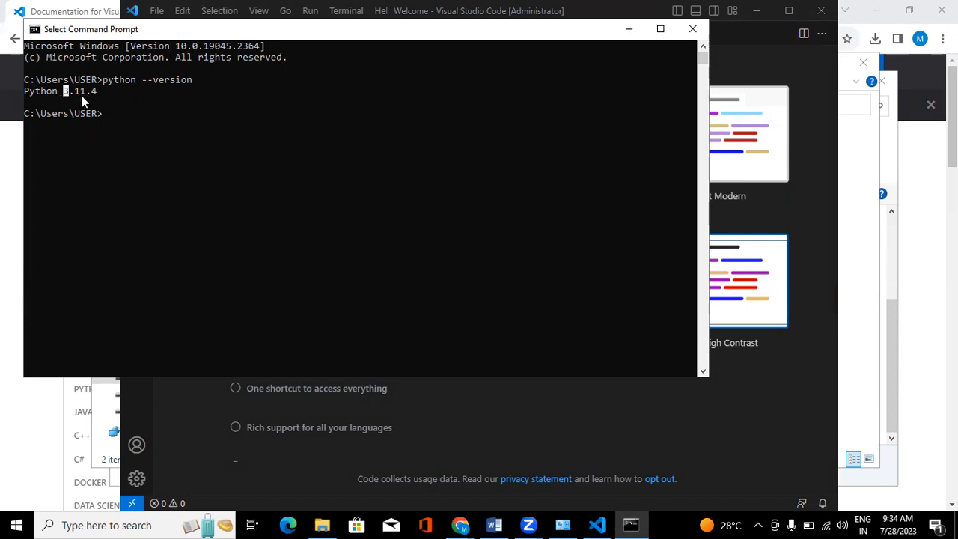
Step: Create a folder named Python Practice on the Education (E:) drive in File Explorer
click(597, 524)
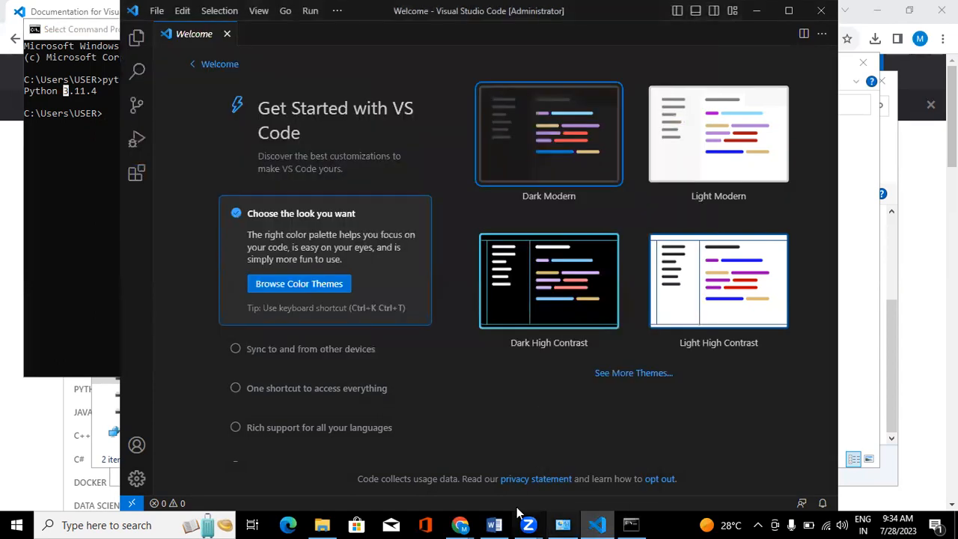
click(324, 524)
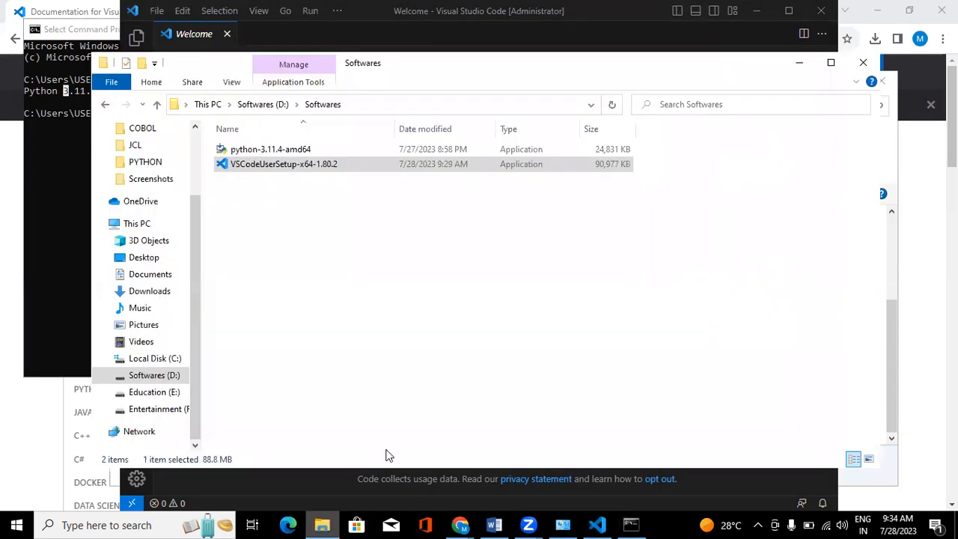
click(160, 392)
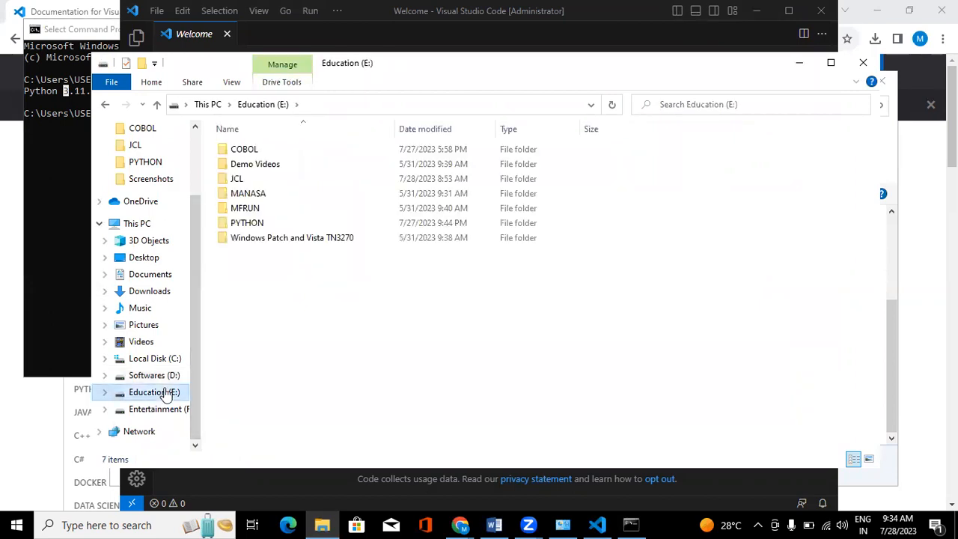
right_click(326, 292)
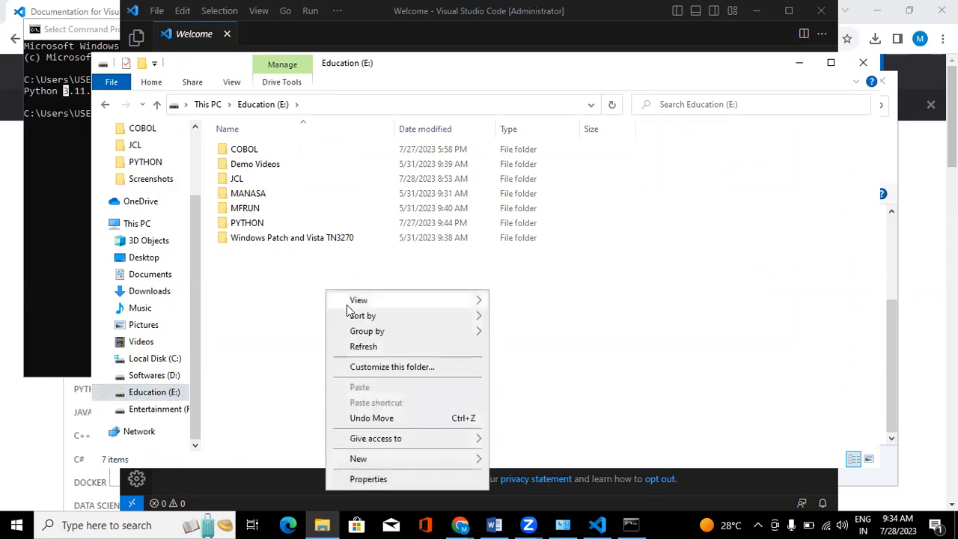
mouse_move(442, 459)
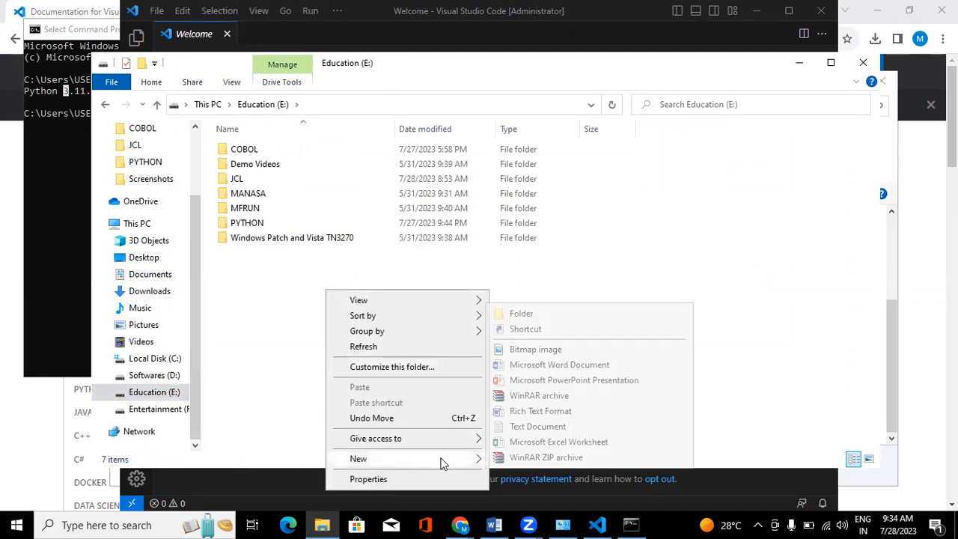
click(557, 313)
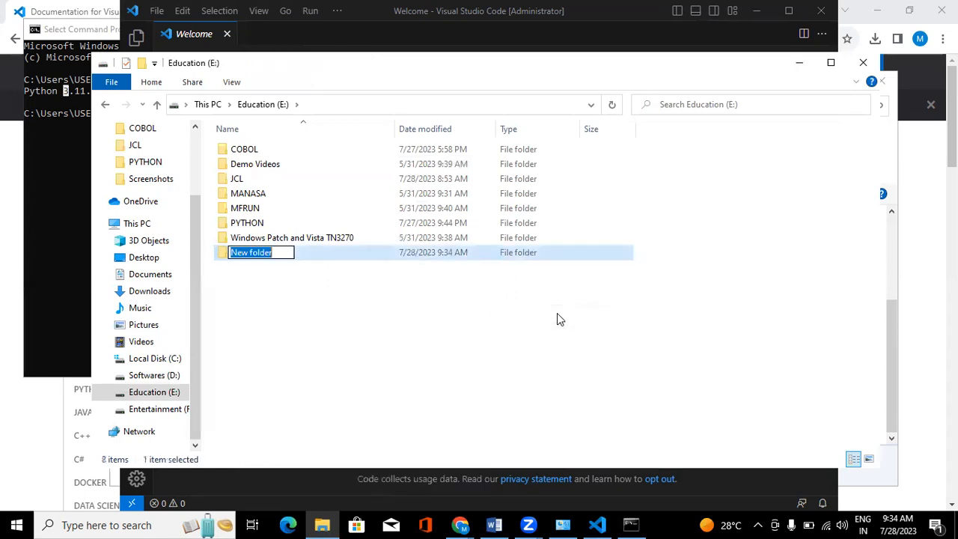
text(Pyth)
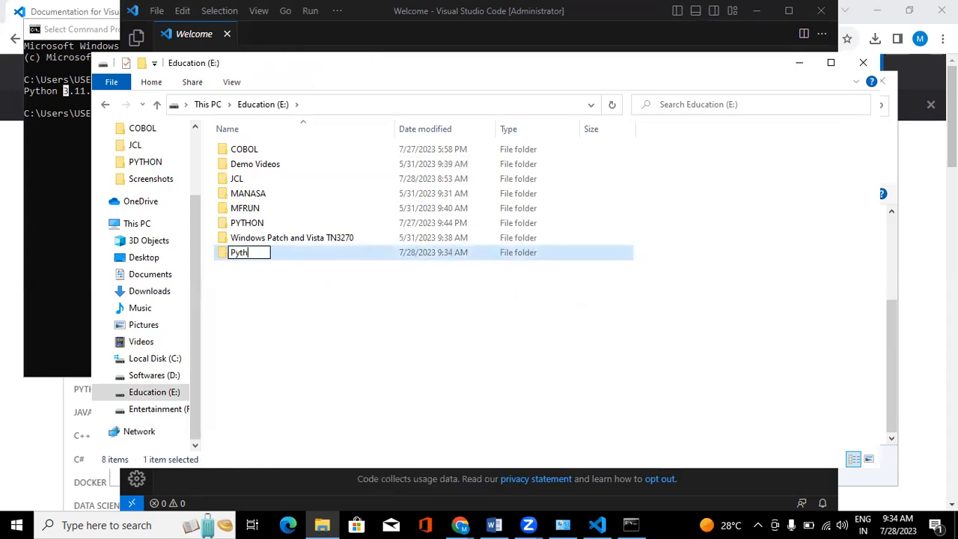
text(on Prac)
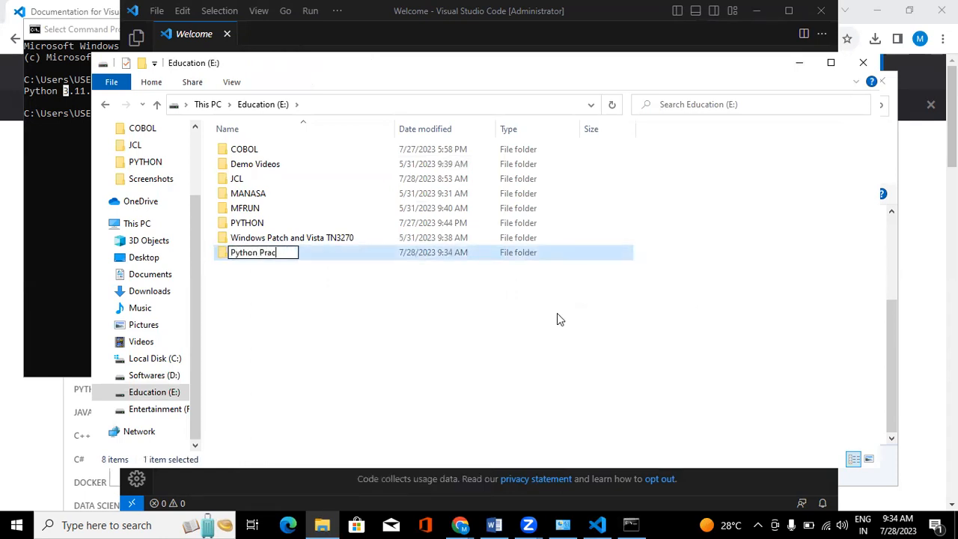
text(tice)
key(BackSpace)
key(BackSpace)
text(se)
key(BackSpace)
key(BackSpace)
text(ce)
key(Return)
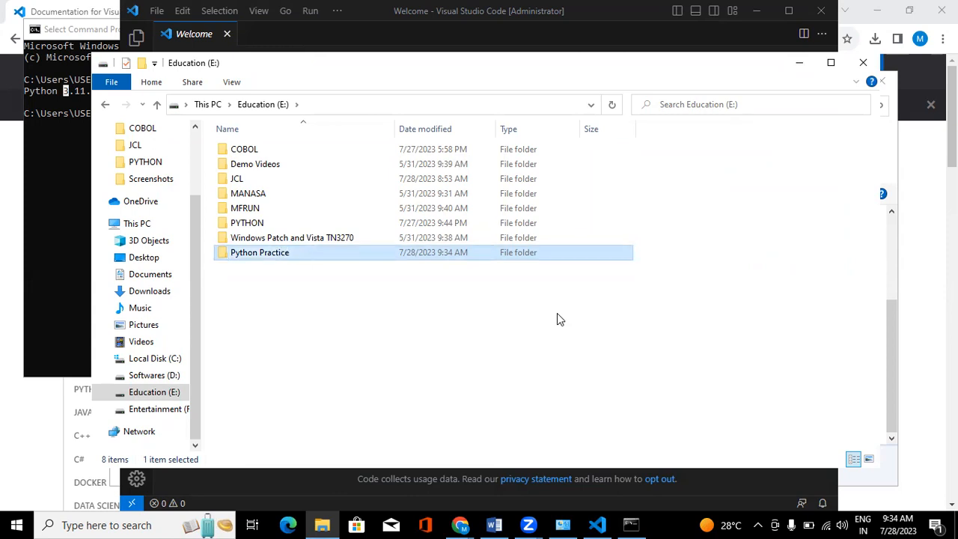
Step: Switch to Visual Studio Code, apply the Light (Visual Studio) color theme and close the Welcome page
click(597, 524)
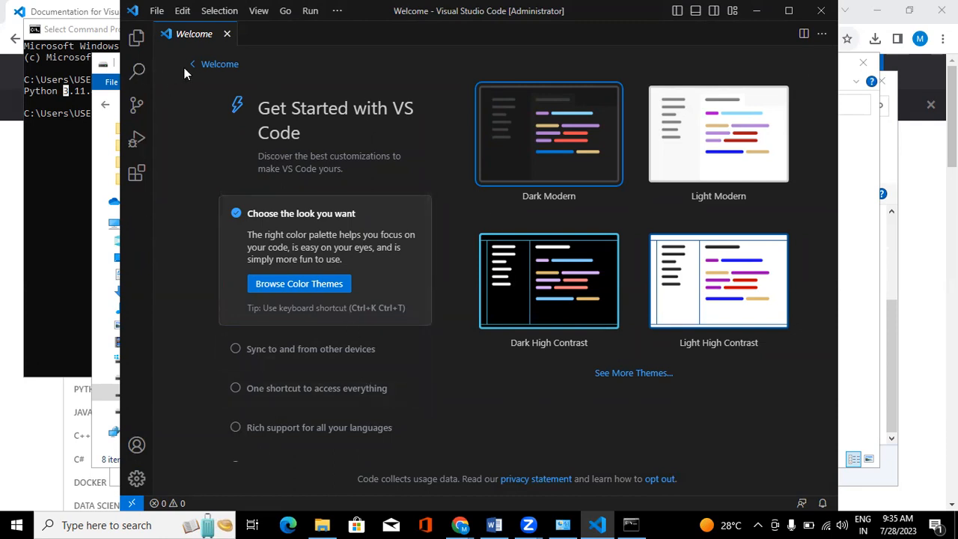
scroll(341, 332, down, 2)
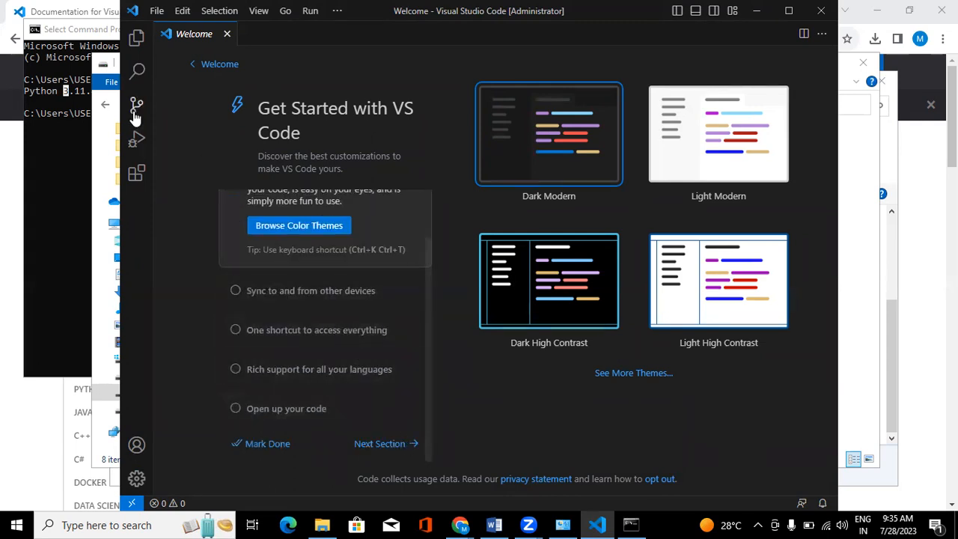
click(138, 81)
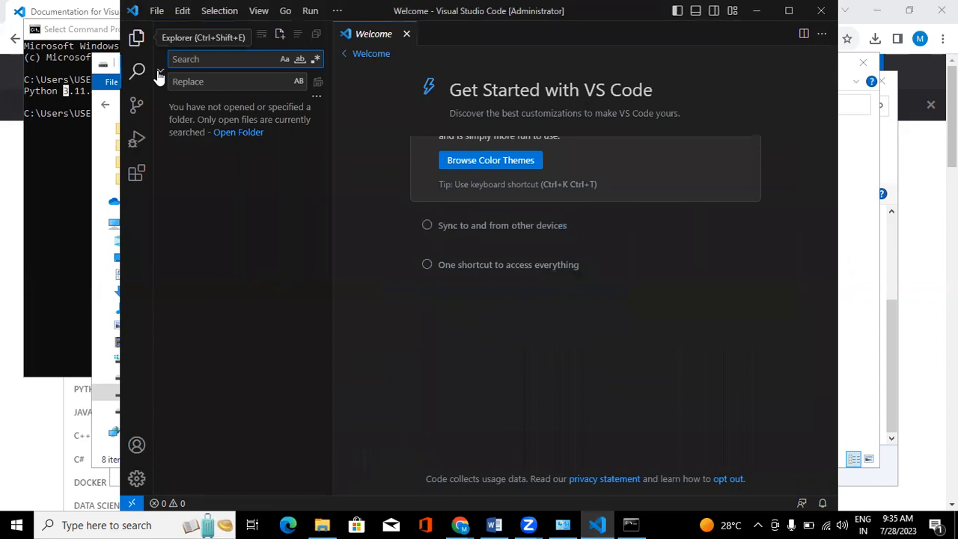
click(137, 38)
click(502, 164)
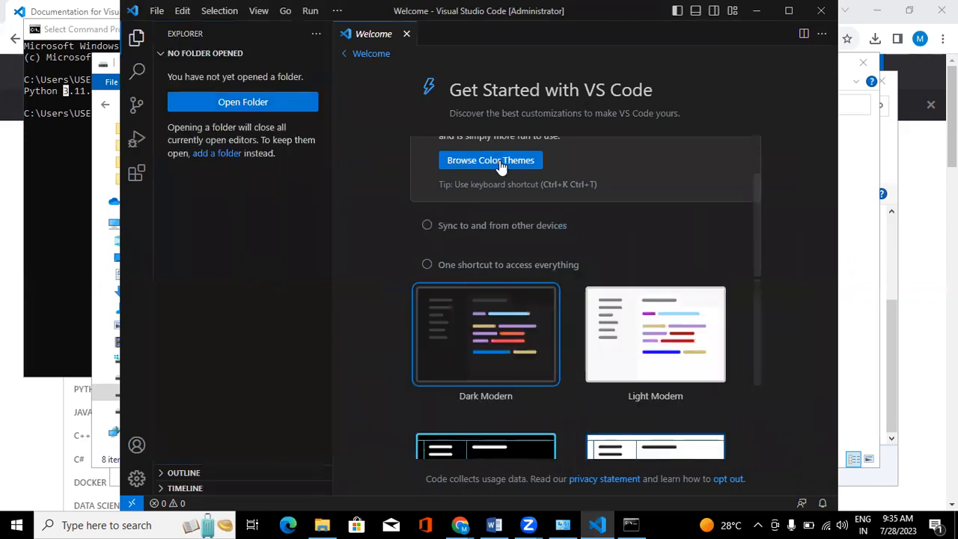
click(502, 165)
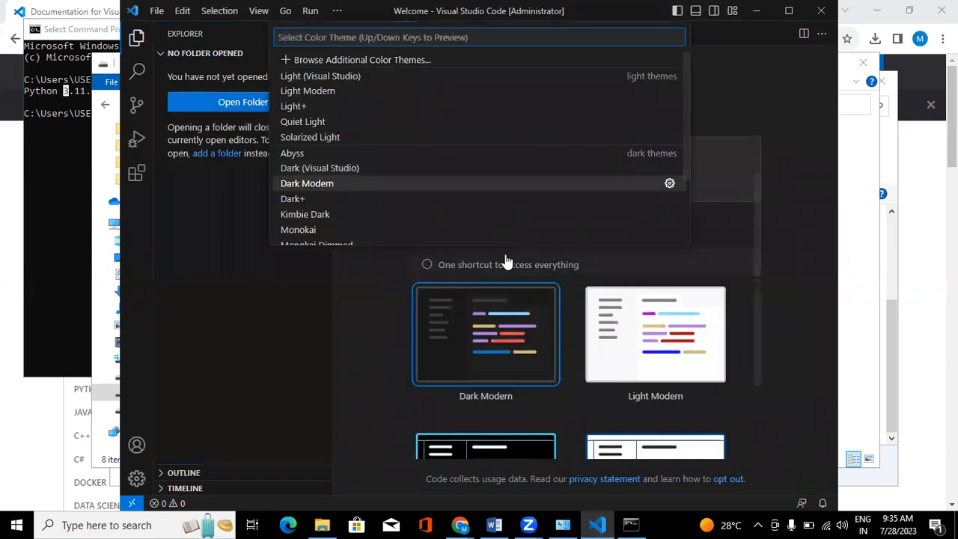
click(319, 78)
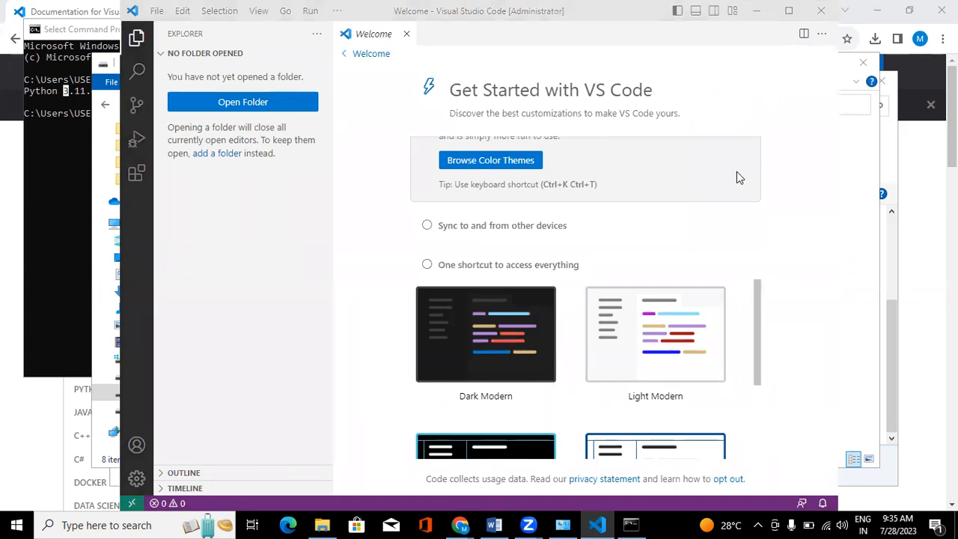
click(404, 34)
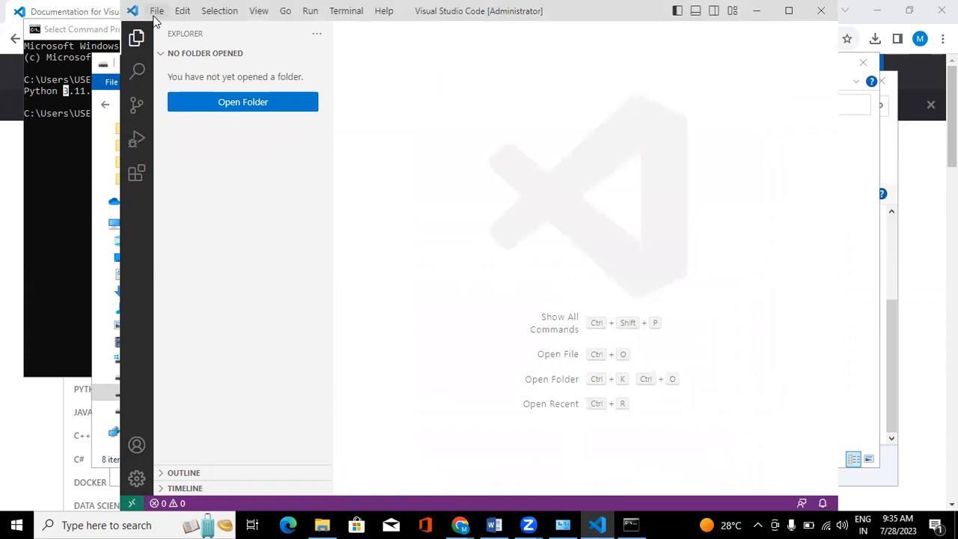
Step: Open the Python Practice folder from the Education (E:) drive and trust the authors of its files
click(157, 20)
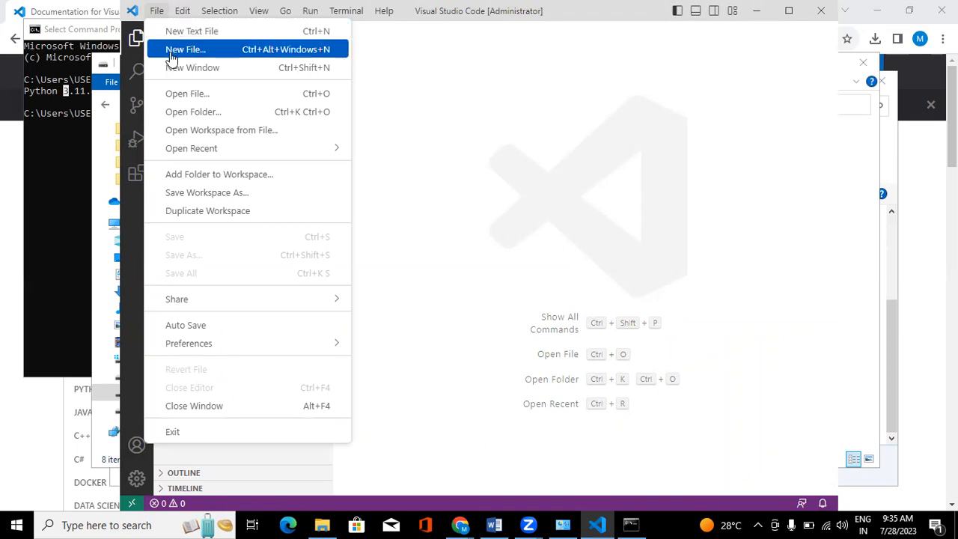
click(179, 113)
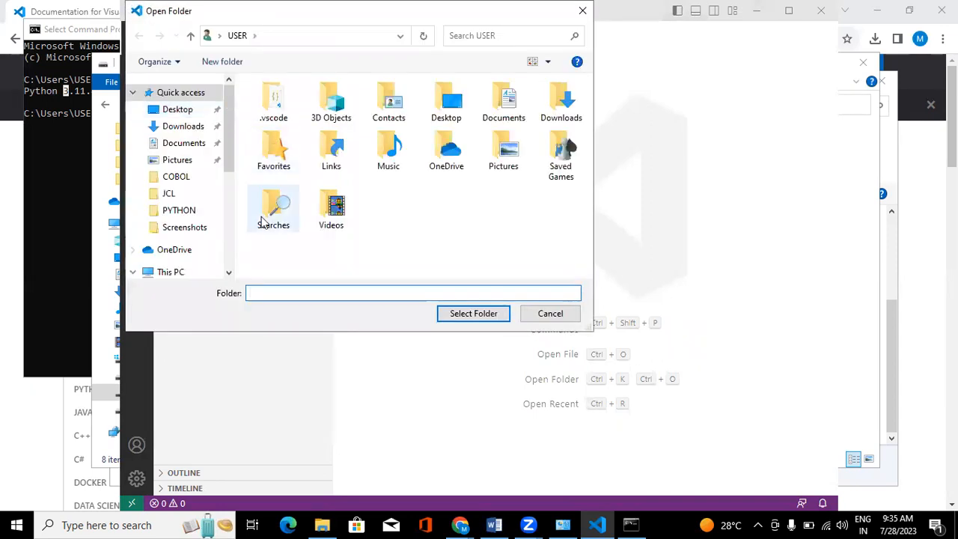
scroll(194, 239, down, 5)
click(201, 217)
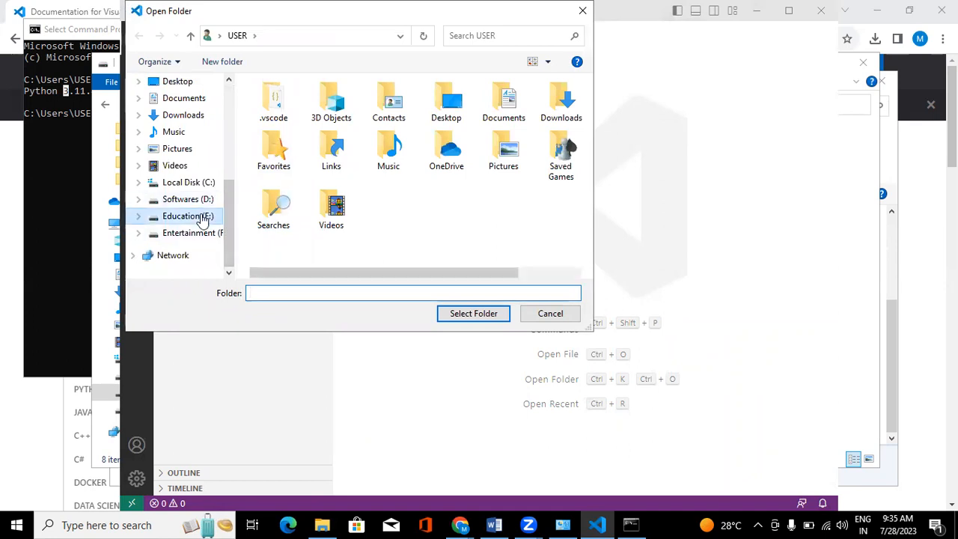
click(314, 191)
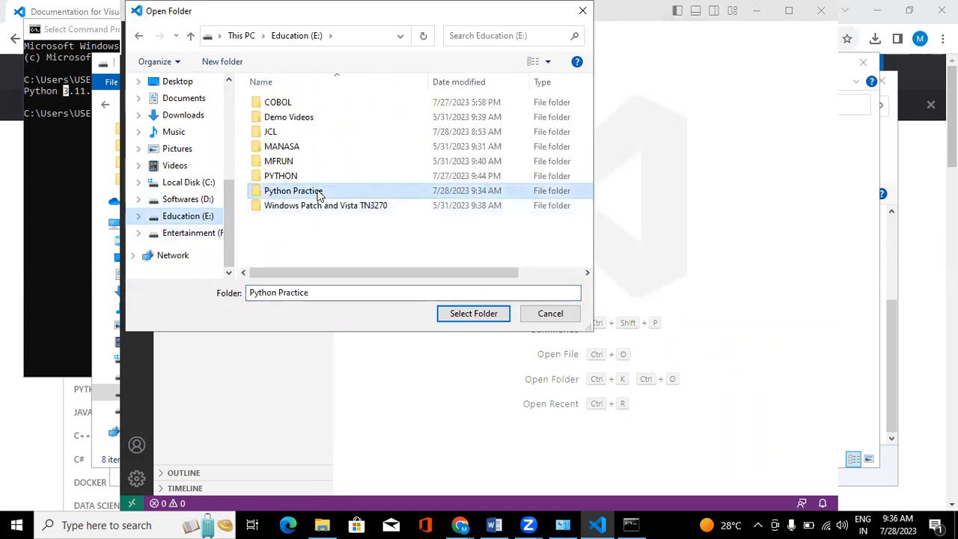
click(496, 316)
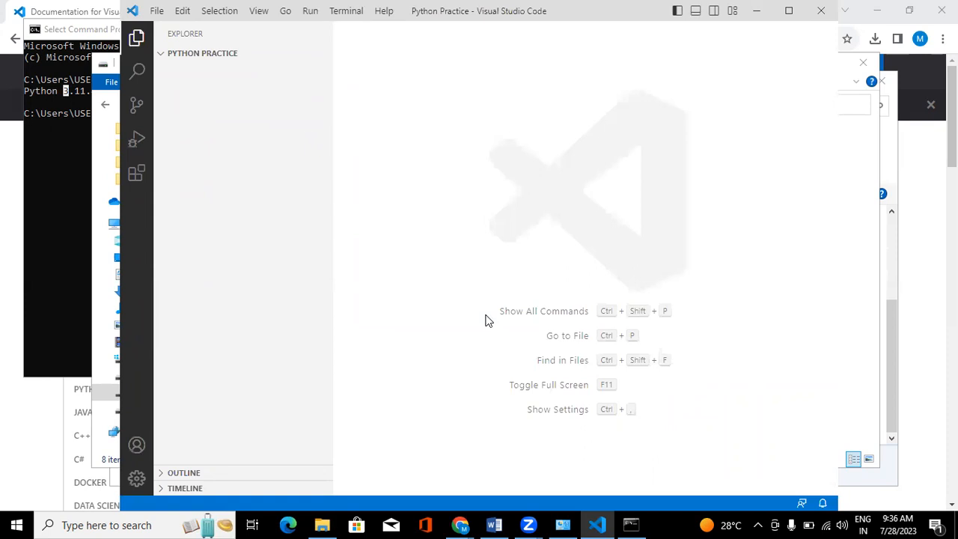
click(224, 58)
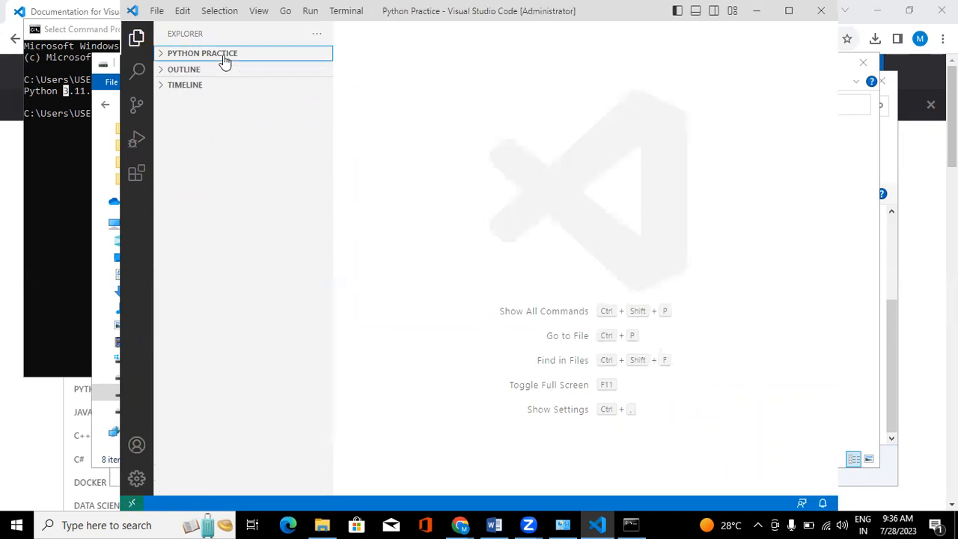
click(233, 58)
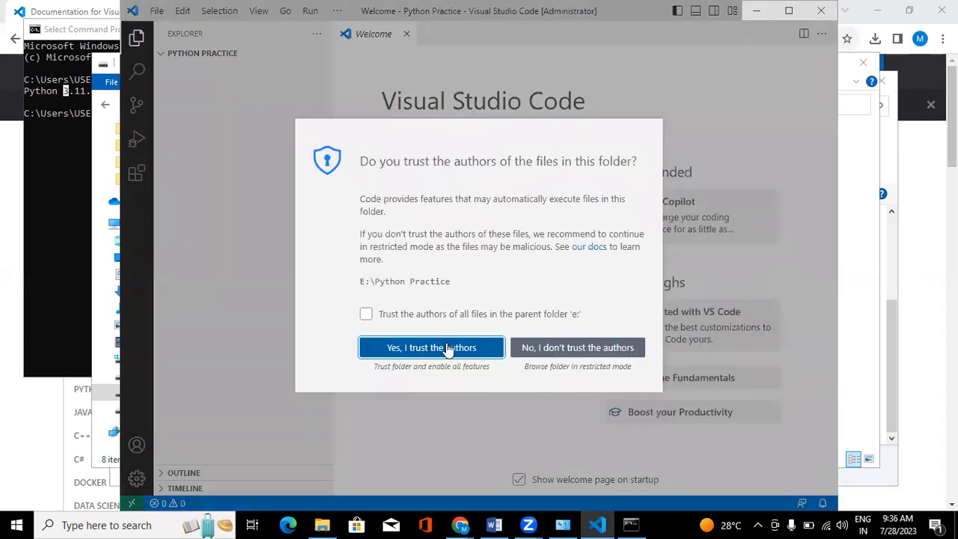
click(448, 348)
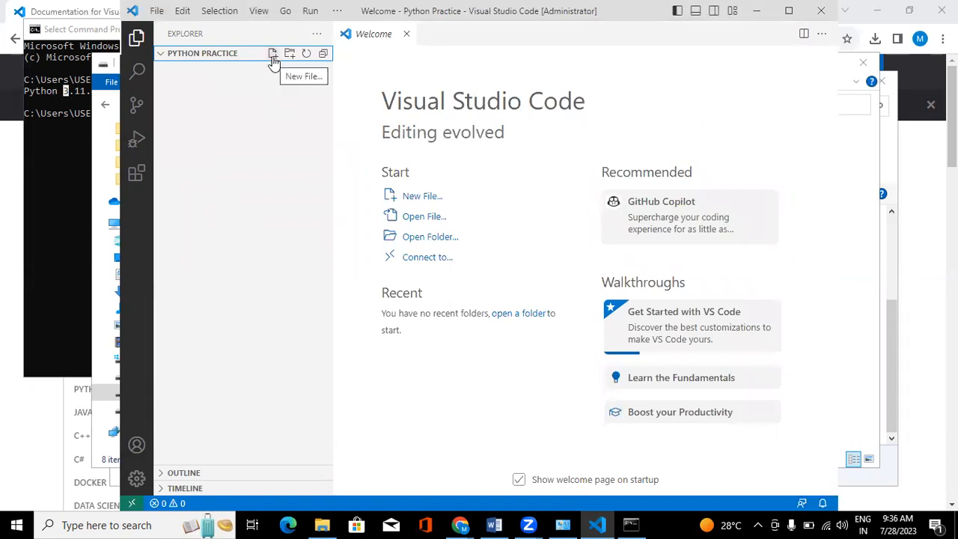
Step: Create a new file named Hello.py in the Python Practice folder
click(273, 56)
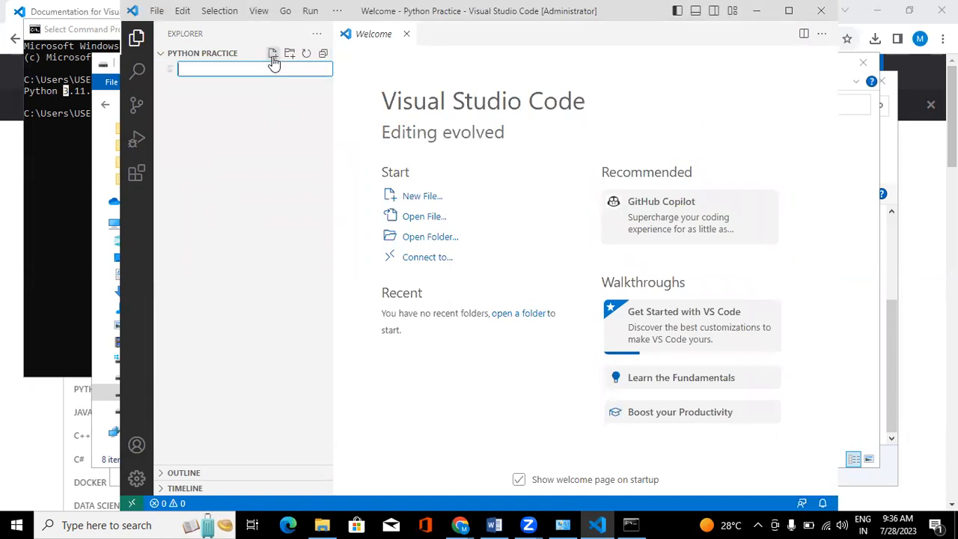
text(Hello.py)
key(Return)
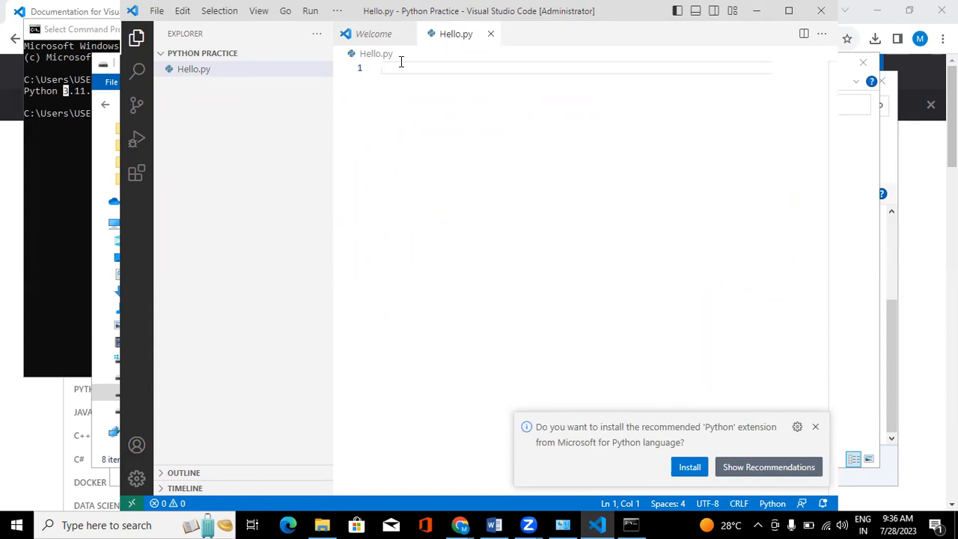
Step: Write the line print("Hello world") in Hello.py and save the file
text(P)
key(BackSpace)
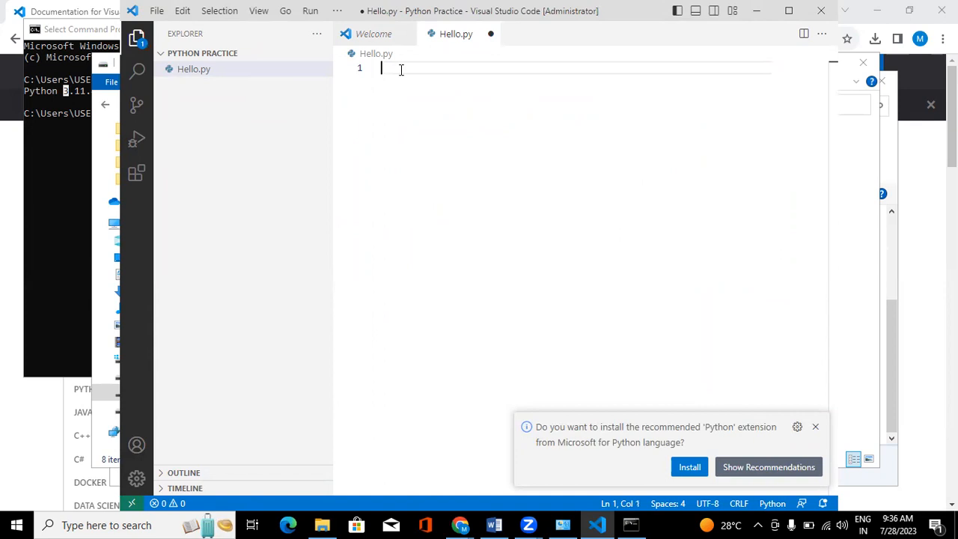
text(print("Hello wo)
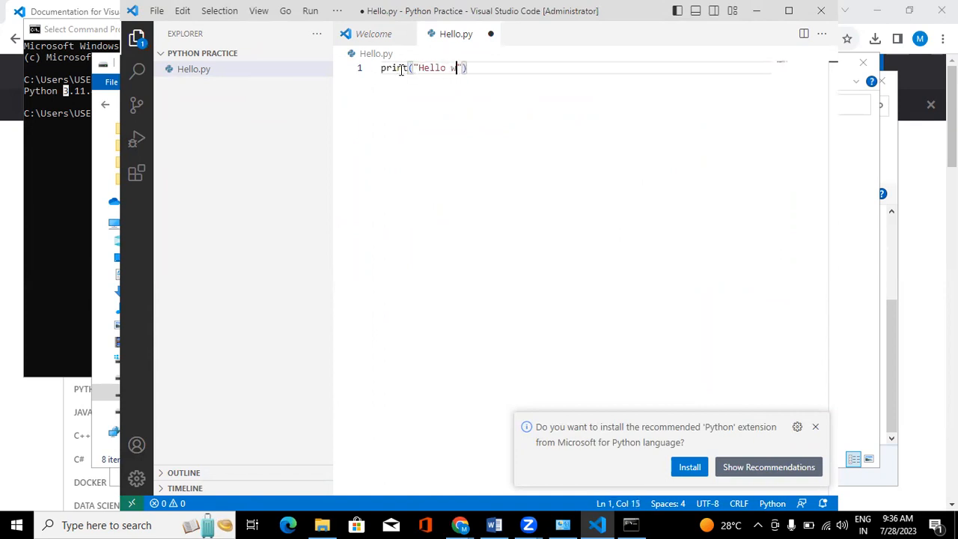
text(rld)
key(ctrl+s)
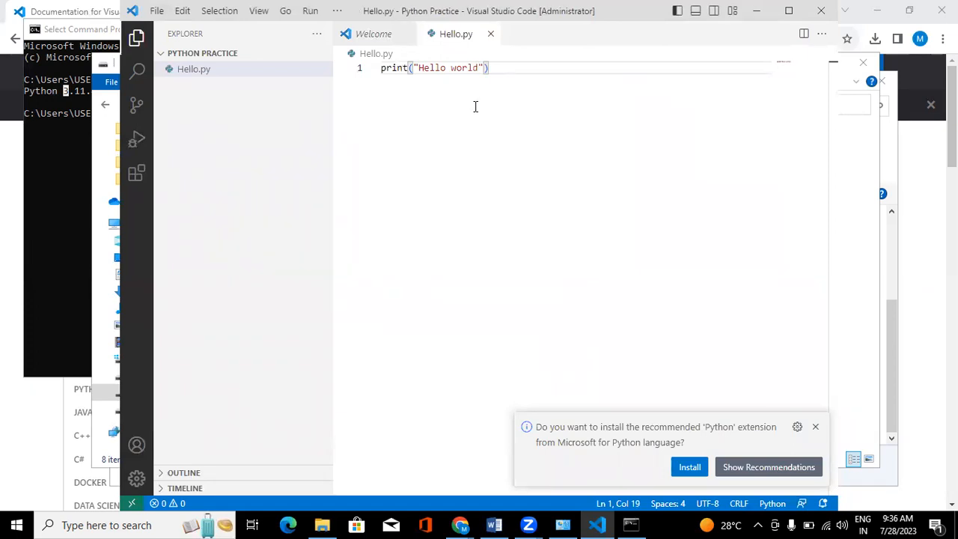
click(310, 11)
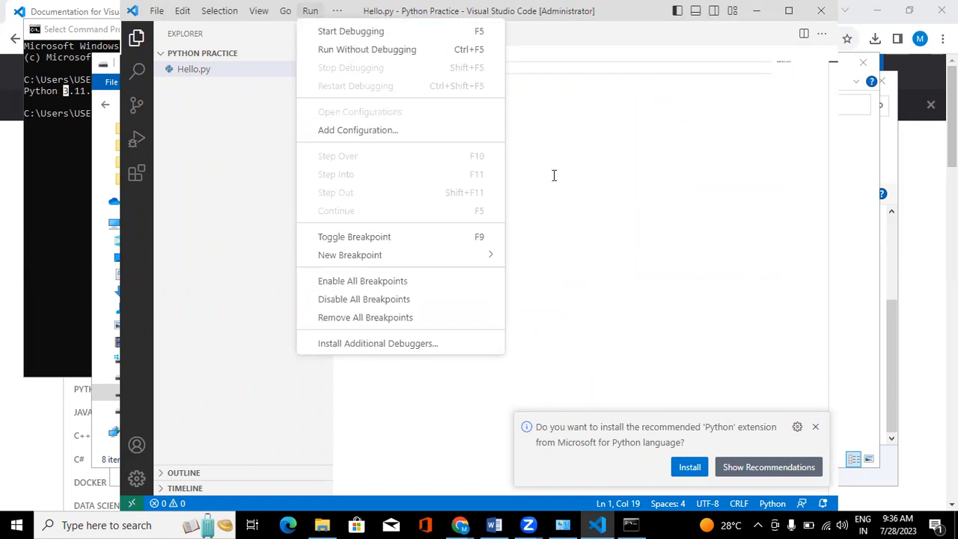
click(540, 132)
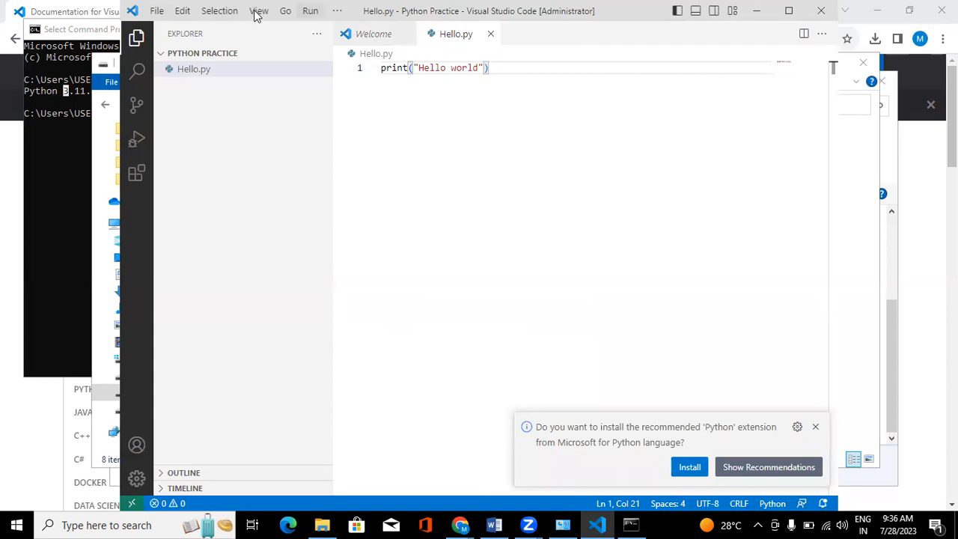
click(311, 18)
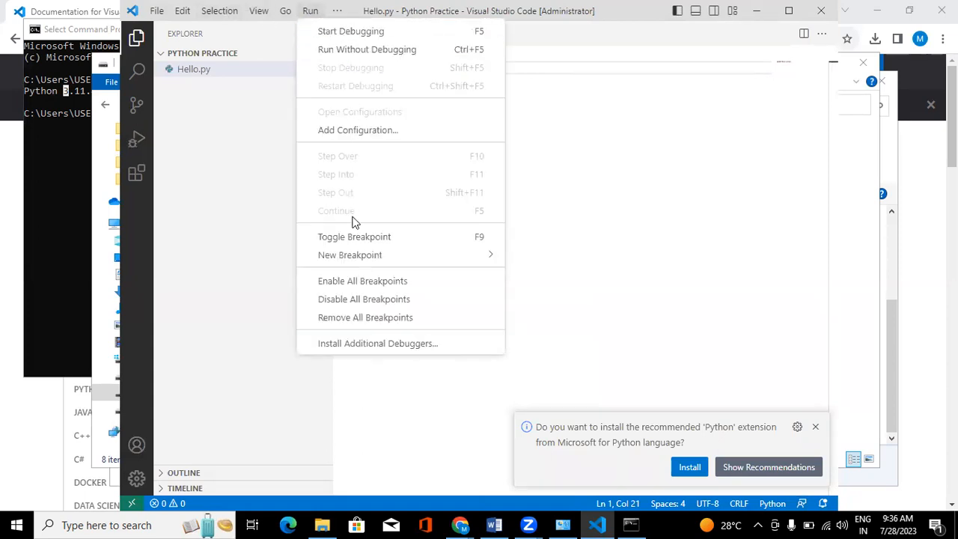
click(198, 163)
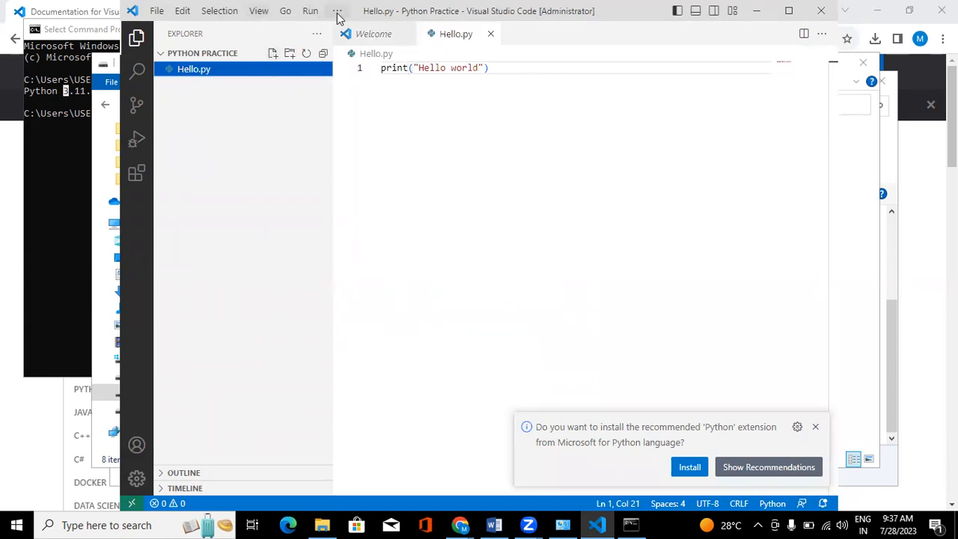
click(338, 17)
mouse_move(366, 37)
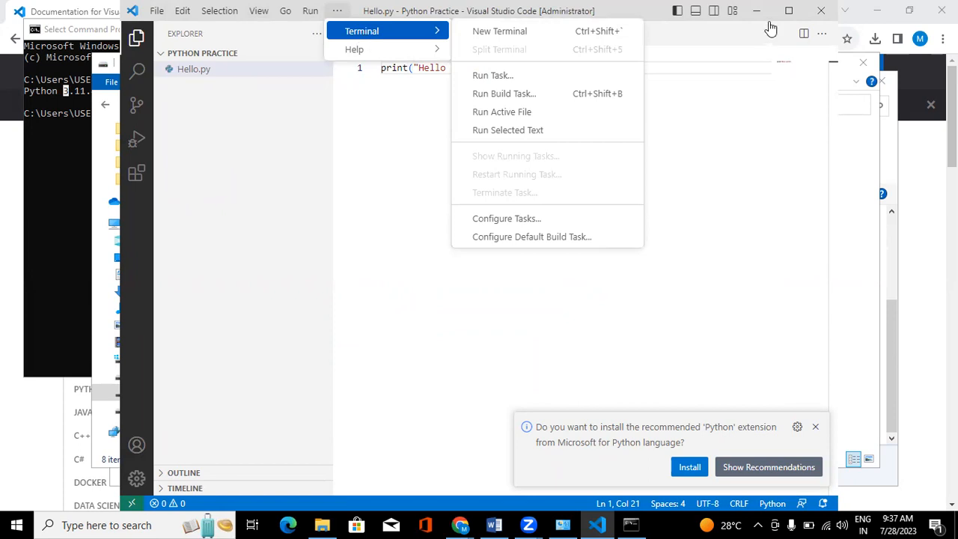
click(749, 151)
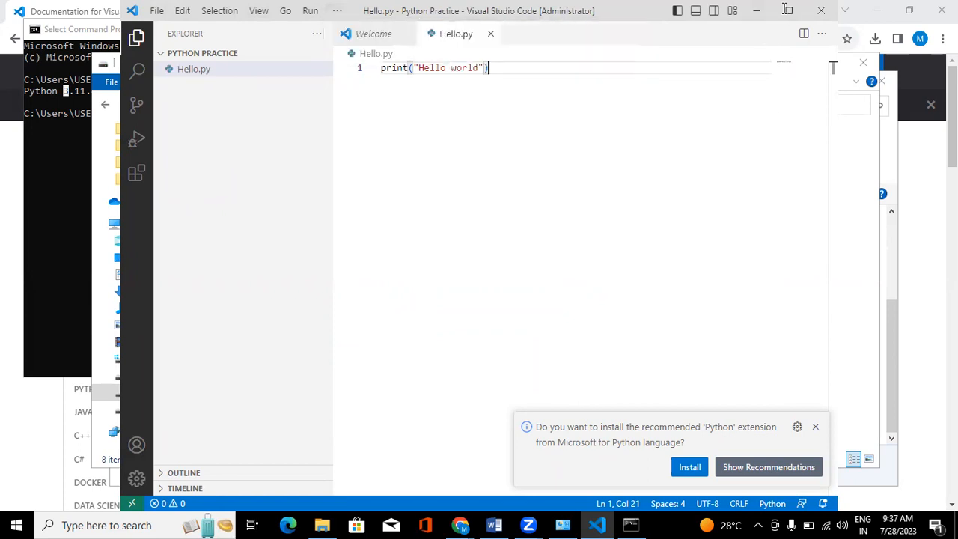
Step: Select the print line in Hello.py and maximize the editor window
key(shift+Home)
click(790, 12)
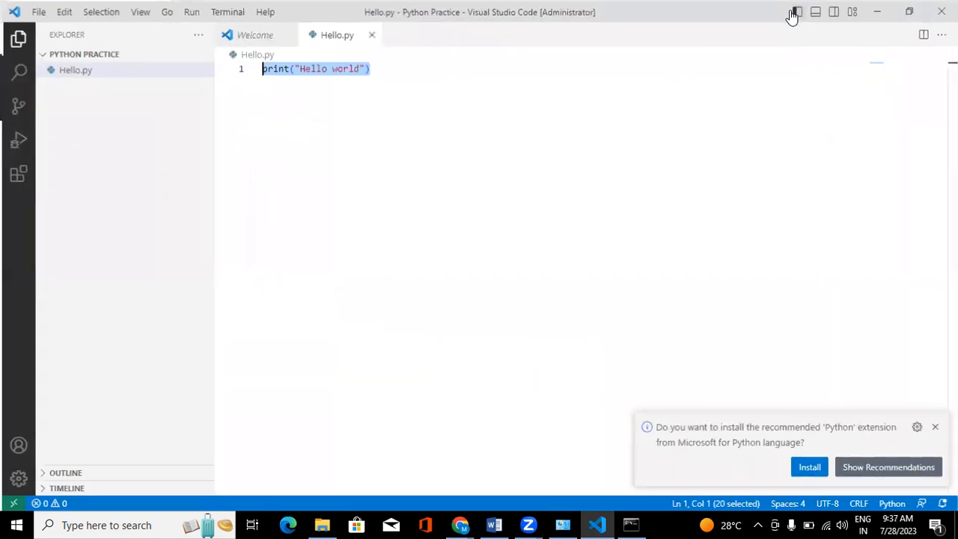
click(227, 11)
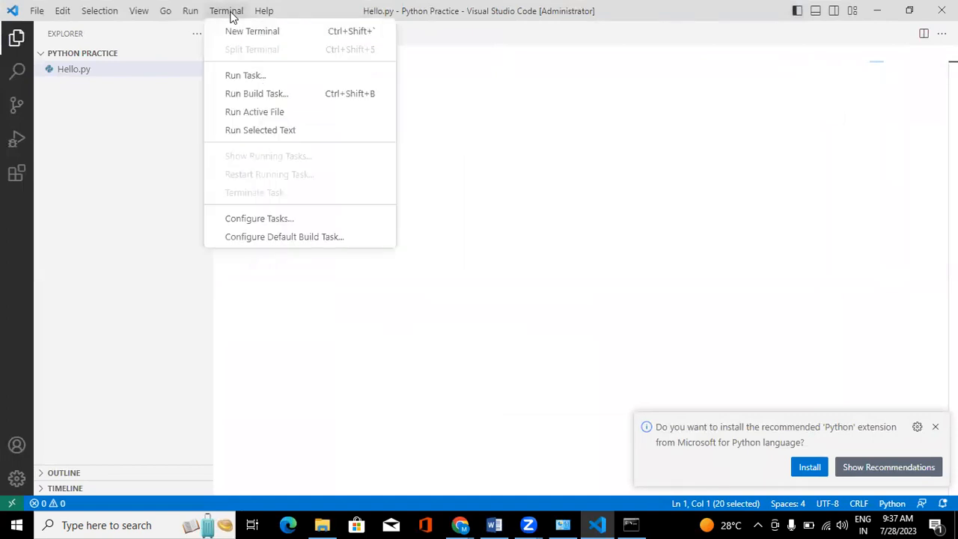
click(267, 77)
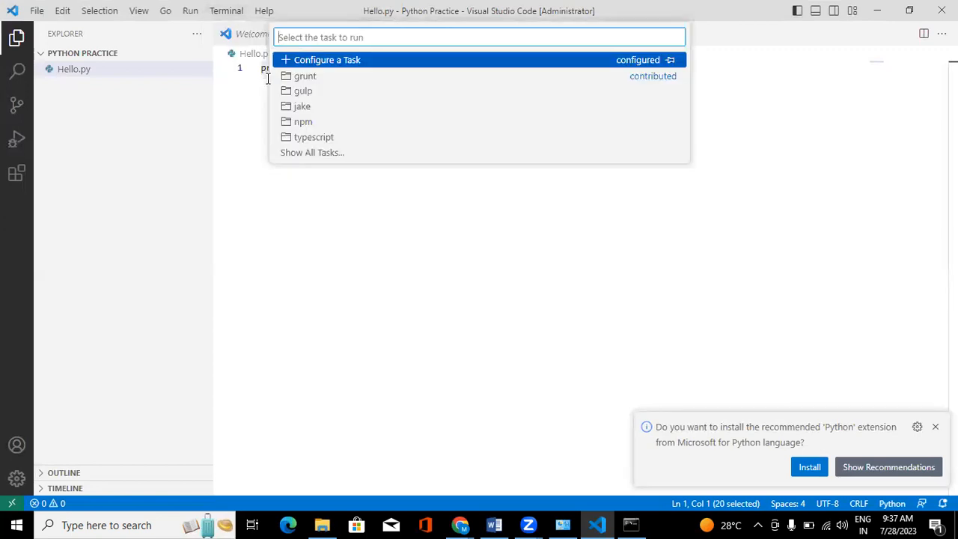
click(738, 85)
Step: Open a new terminal in the Python Practice folder and run the script with python Hello.py
click(217, 11)
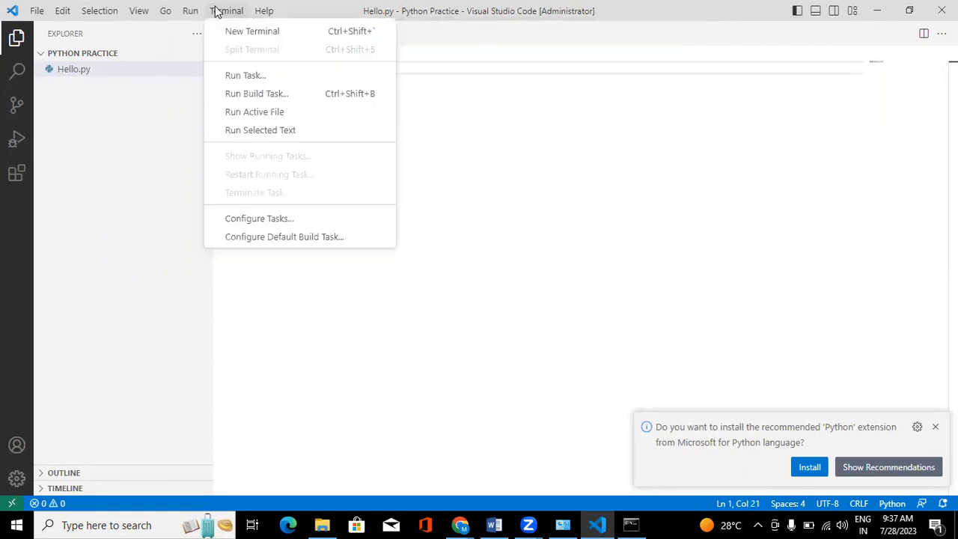
click(268, 31)
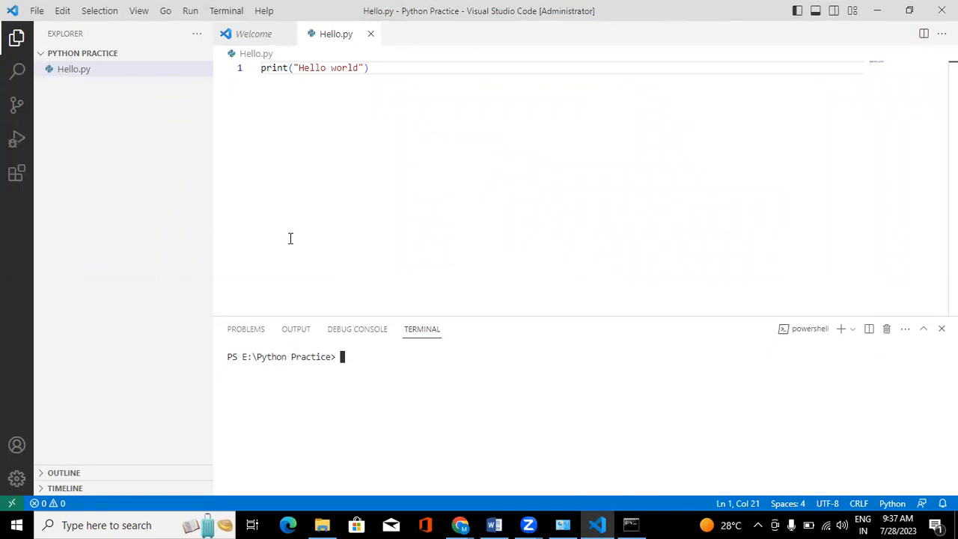
key(Return)
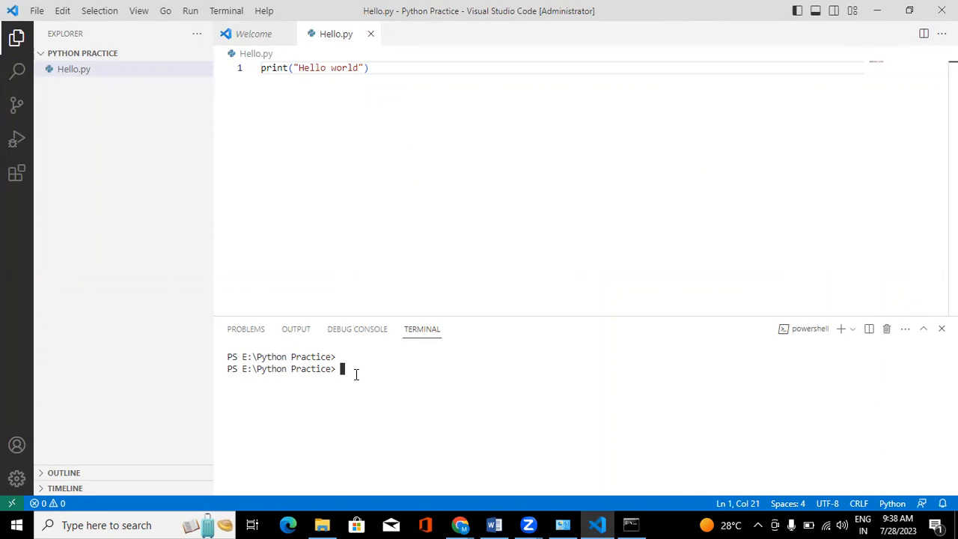
text(python Hello.py)
key(Return)
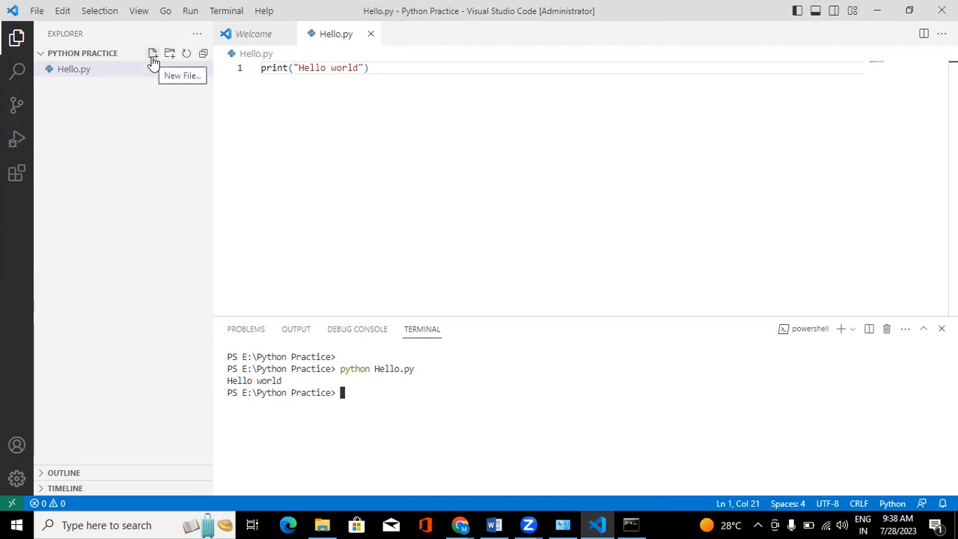
Step: Create a second file named Smaple.py in the Python Practice folder
click(153, 54)
text(Smaple.py)
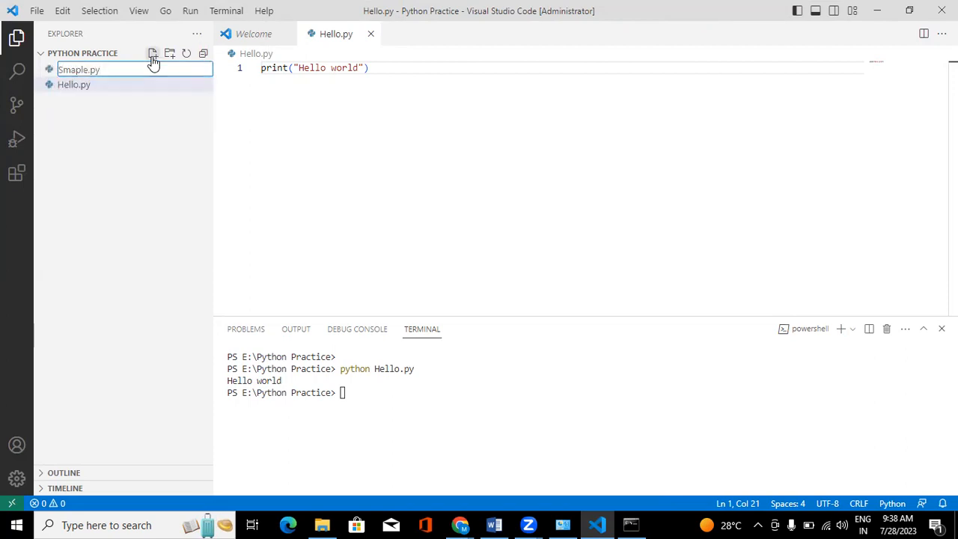
key(Return)
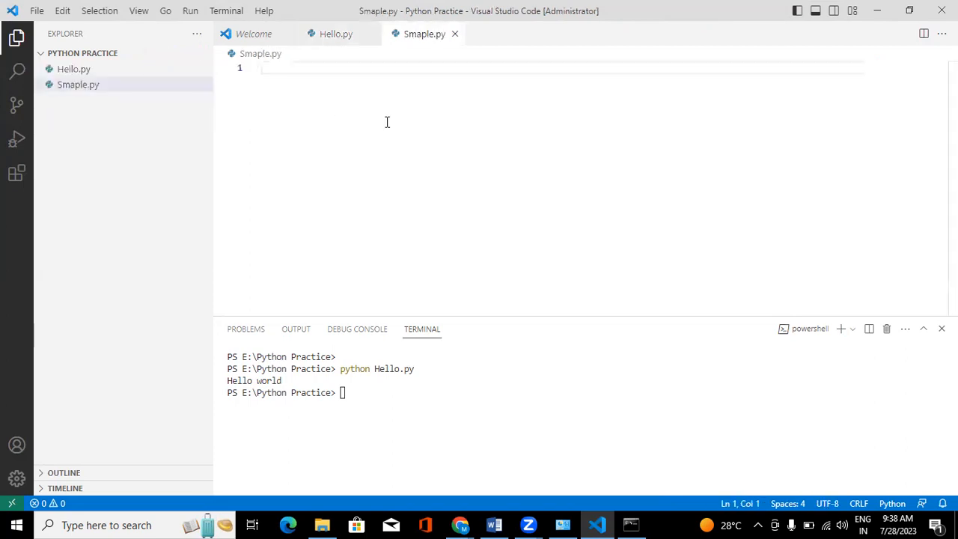
click(391, 384)
double_click(391, 385)
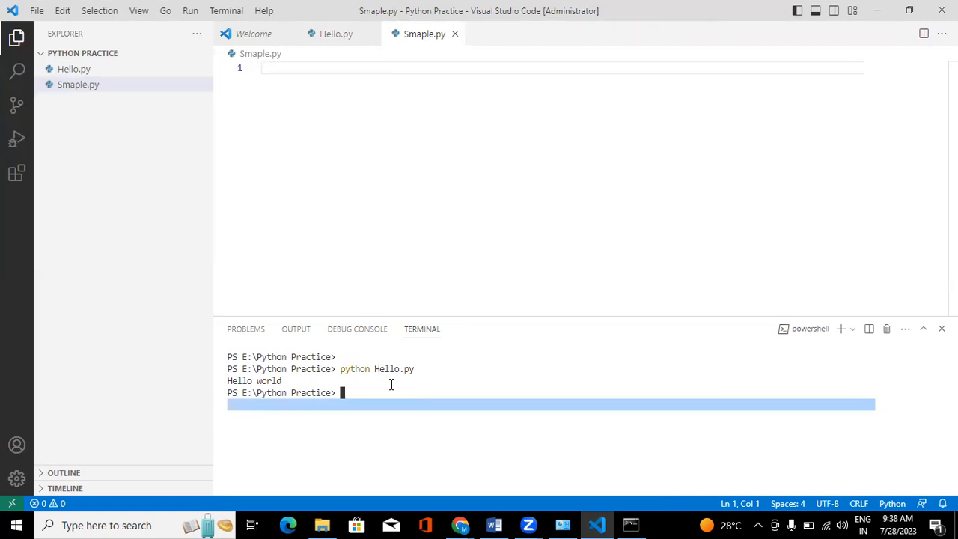
click(392, 385)
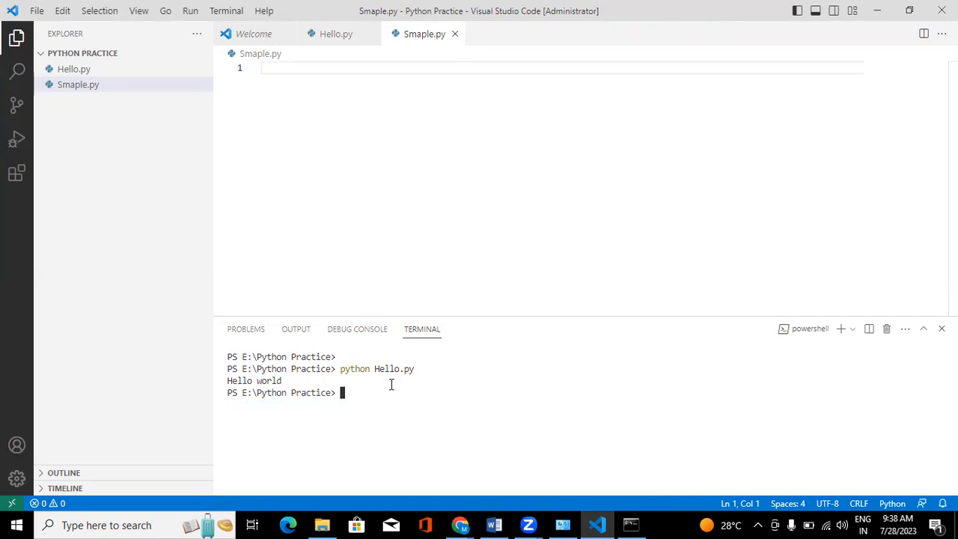